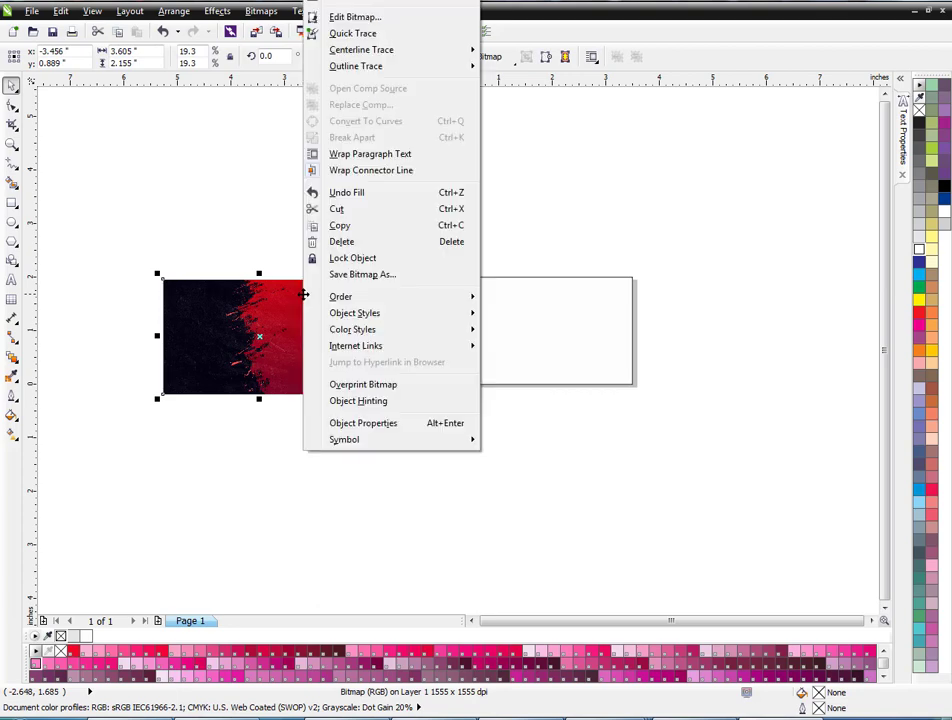
Place the red-and-black grunge bitmap inside the card rectangle with PowerClip Inside.
left_click(511, 301)
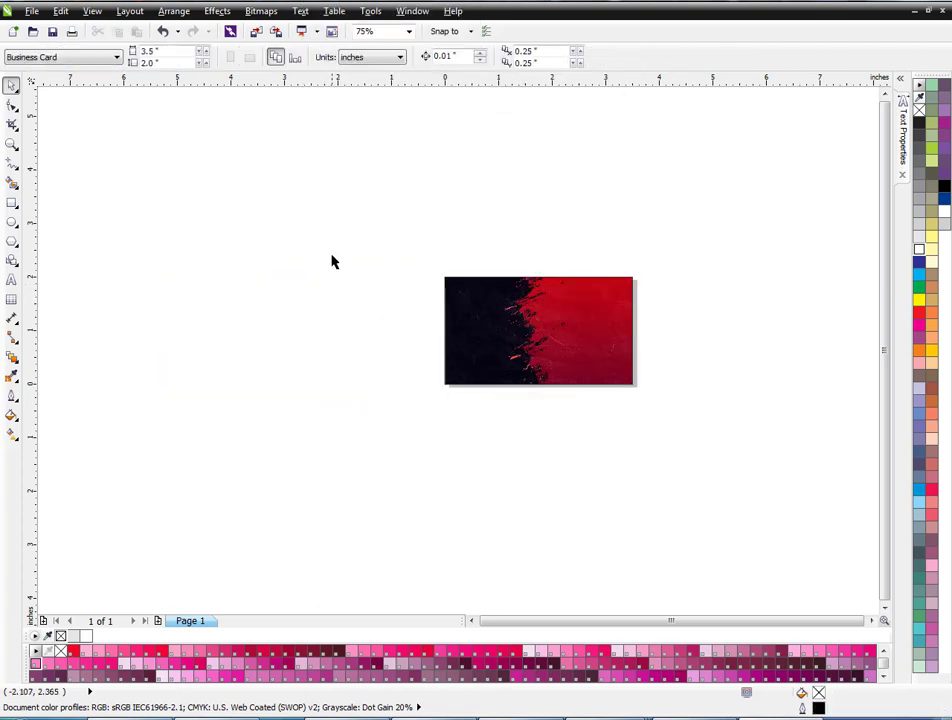
Give the clipped grunge image a Uniform transparency of 13.
key("shift+F4")
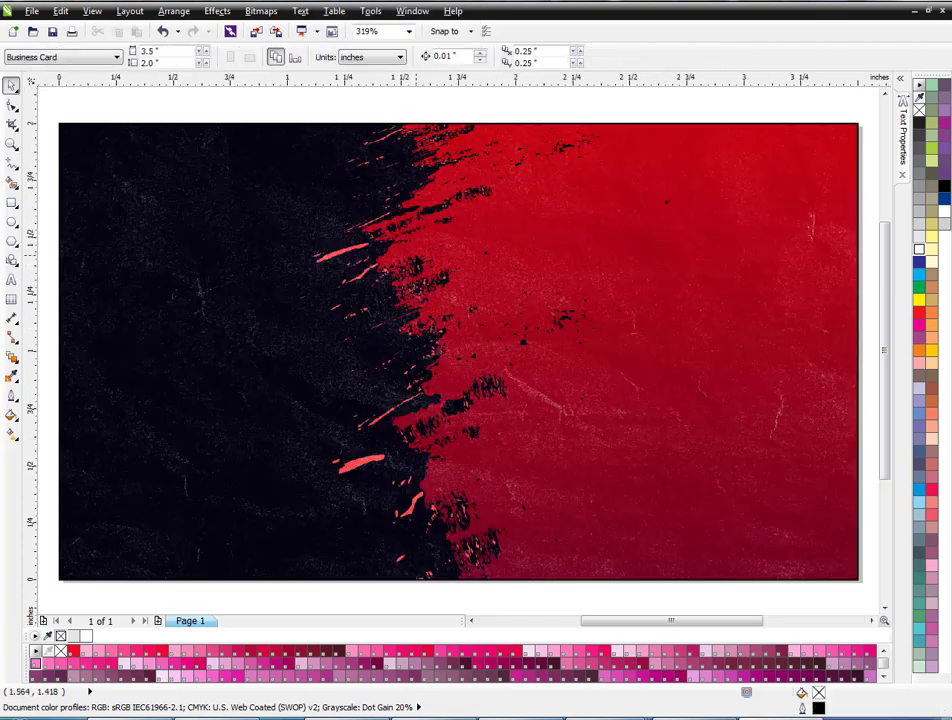
left_click(800, 157)
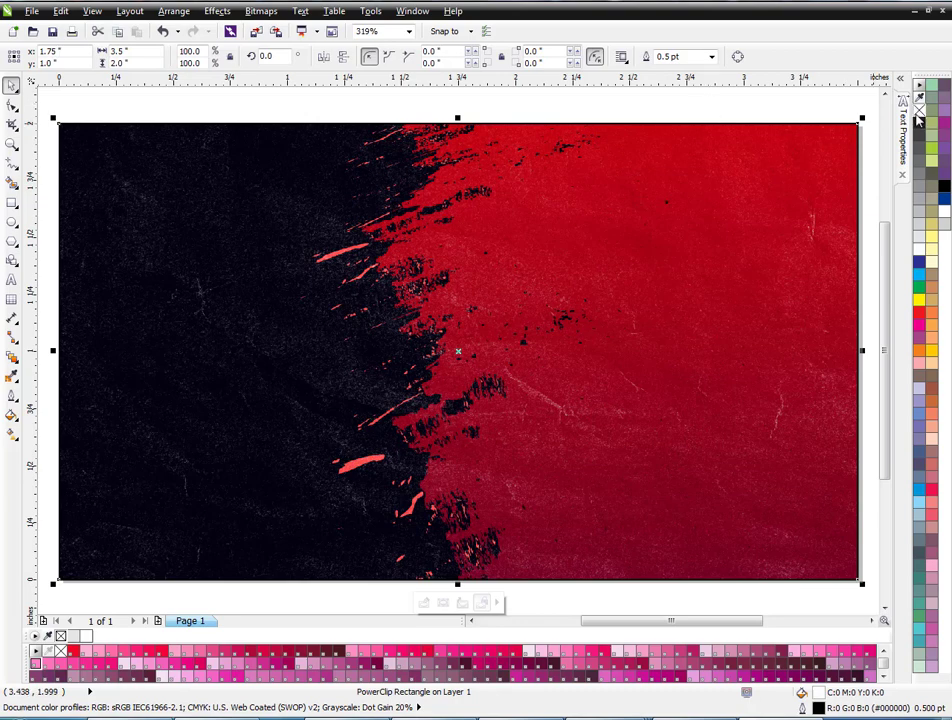
left_click(784, 96)
left_click(610, 198, "ctrl")
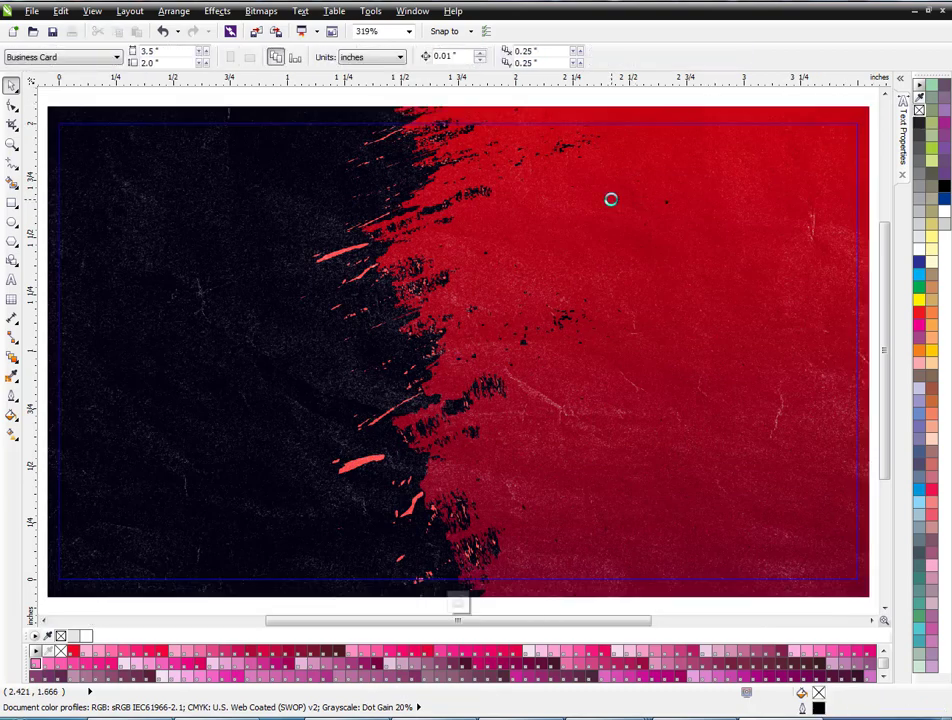
left_click(13, 372)
left_click(30, 453)
left_click(70, 57)
left_click(70, 88)
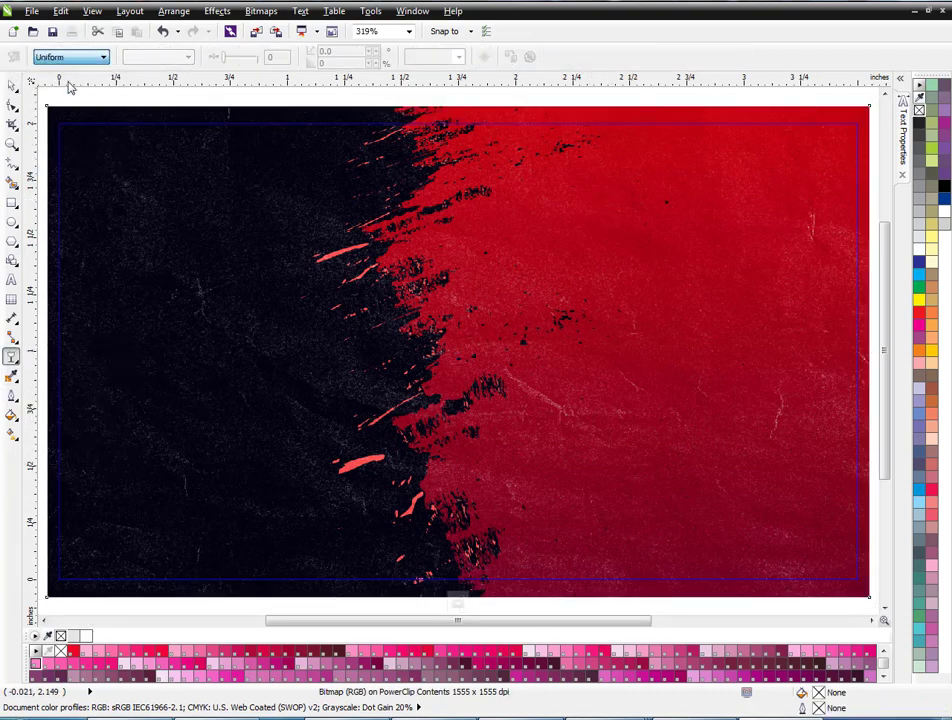
left_click(251, 57)
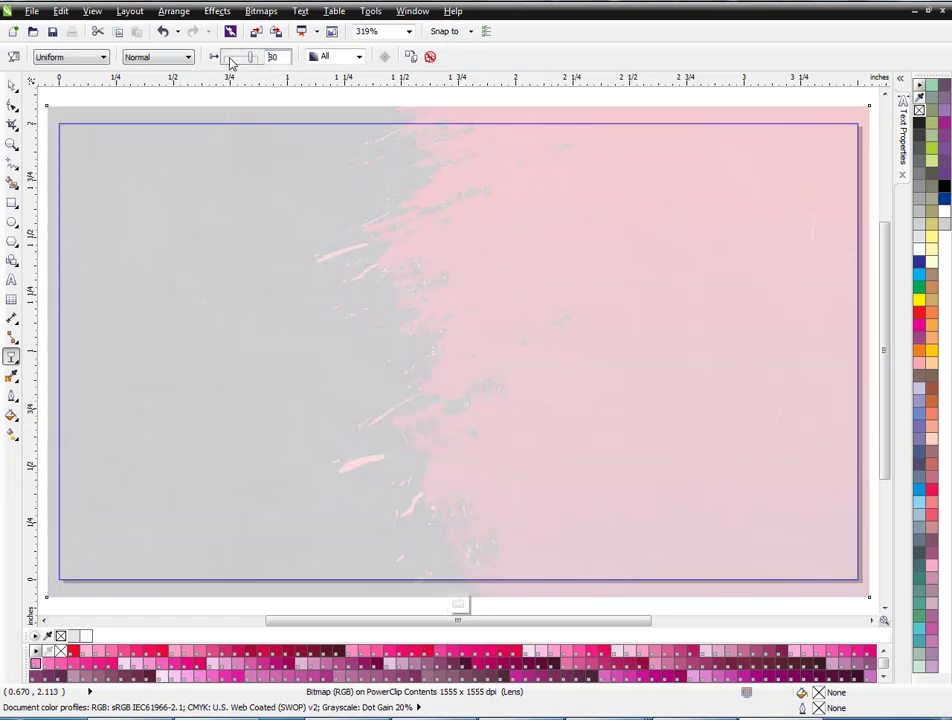
type("13")
key("Return")
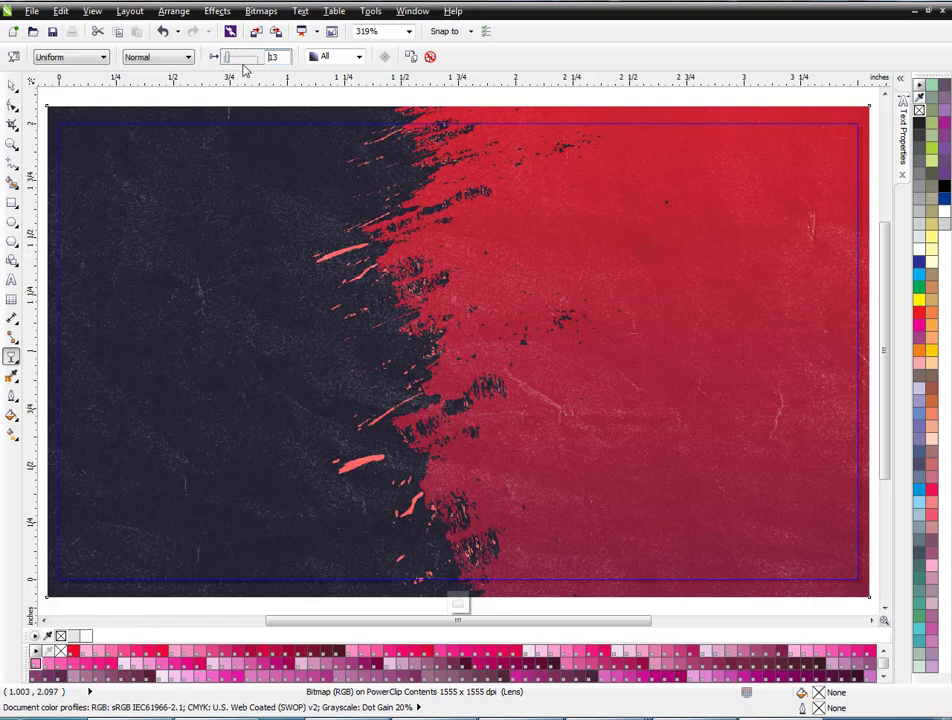
Fill the card frame black behind the transparent image, then deselect it.
key("space")
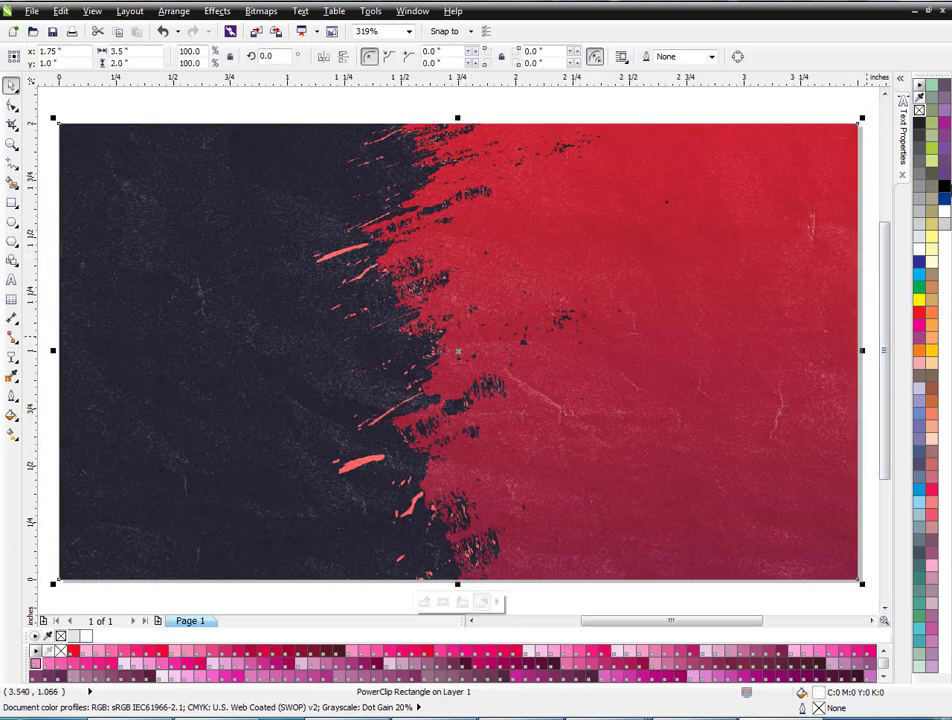
left_click(943, 188)
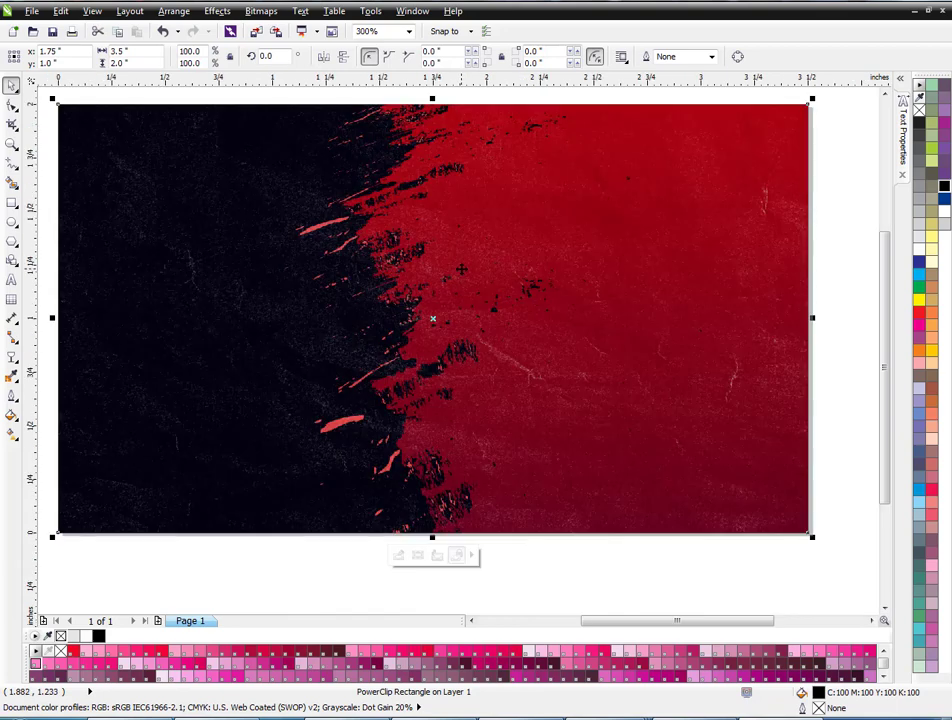
key("F4")
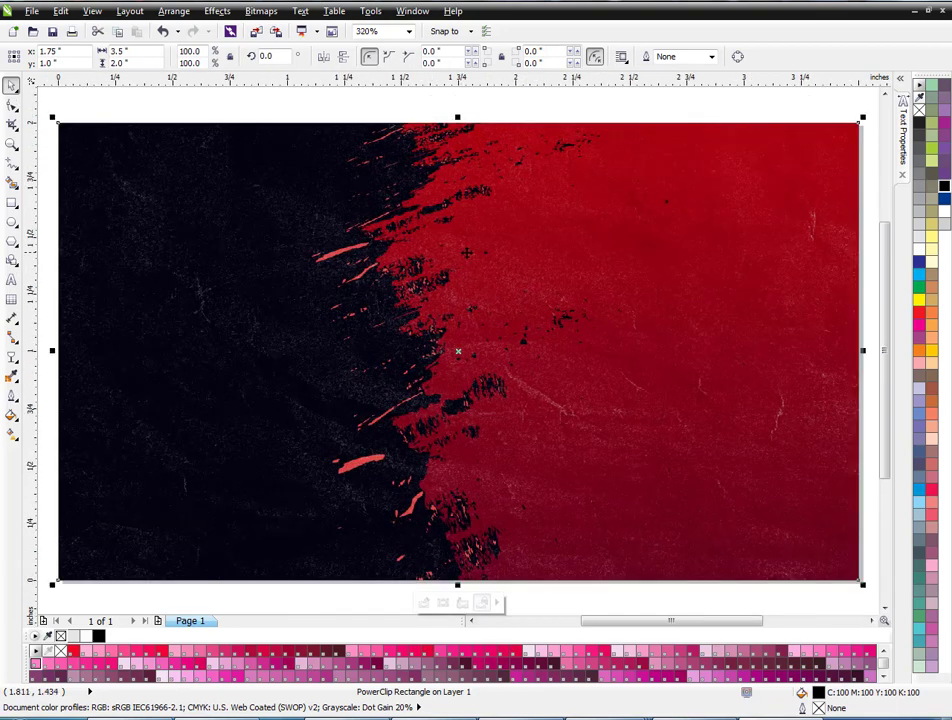
left_click(496, 116)
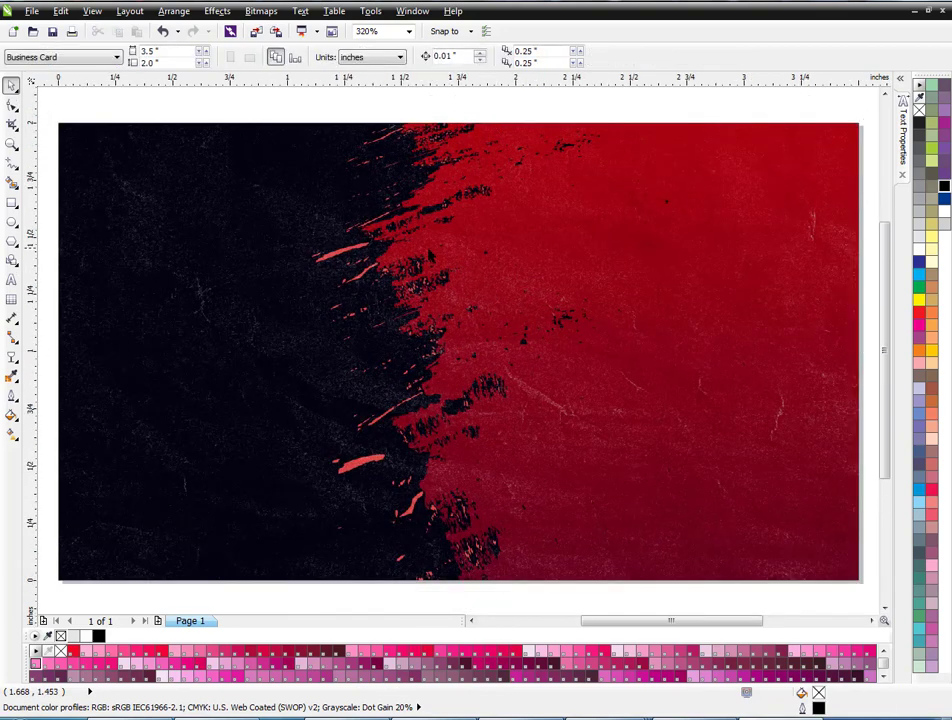
key("F8")
At 9 pt, type the designer's name with 'Graphic Designer' on the line below.
left_click(358, 172)
left_click(424, 57)
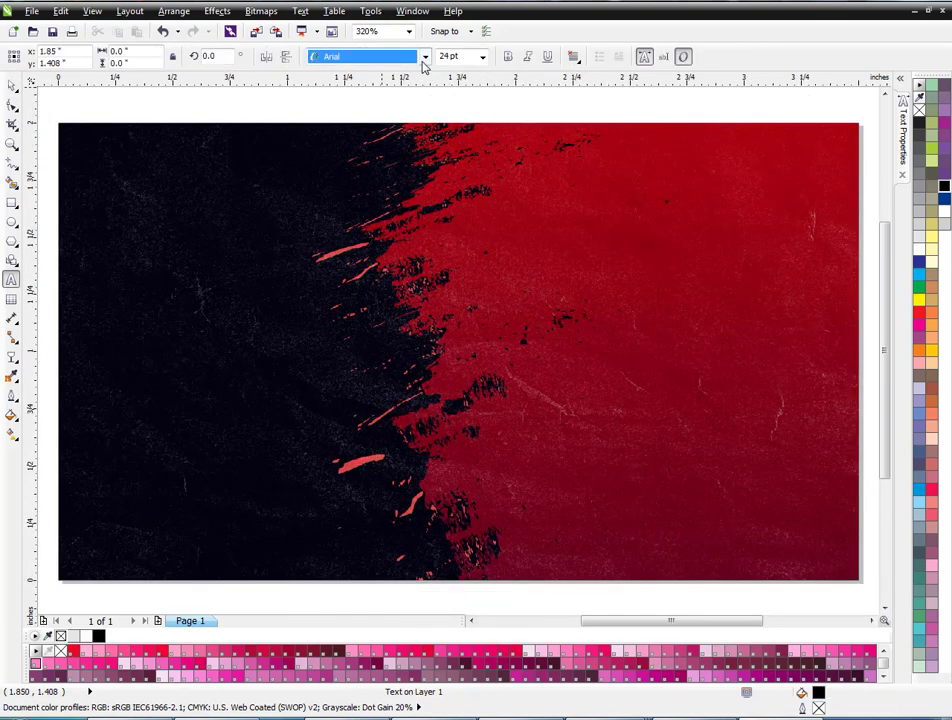
key("Escape")
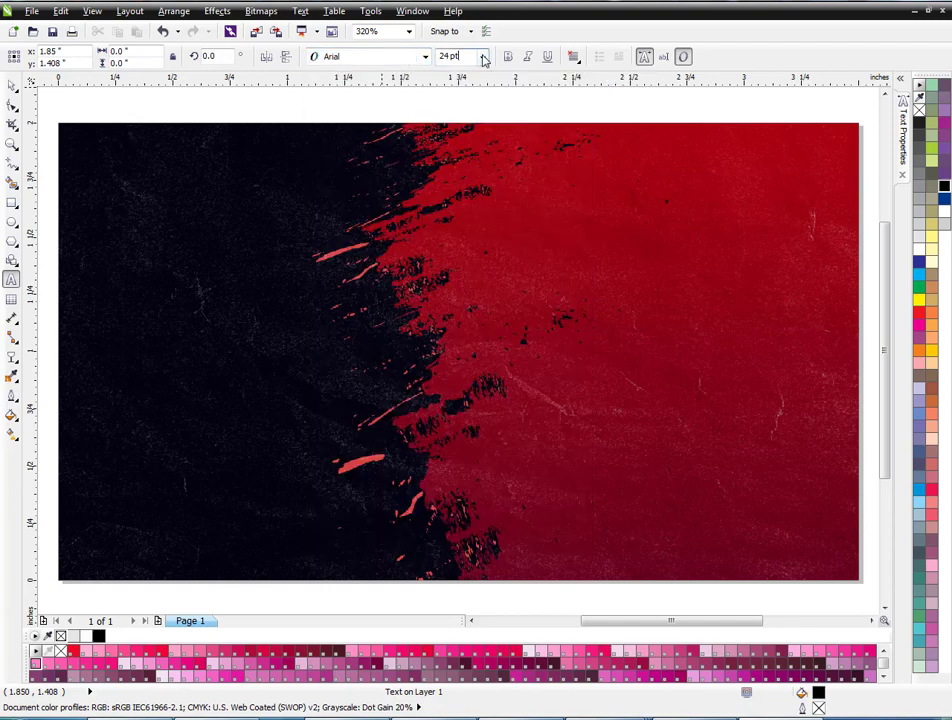
left_click(482, 57)
left_click(480, 117)
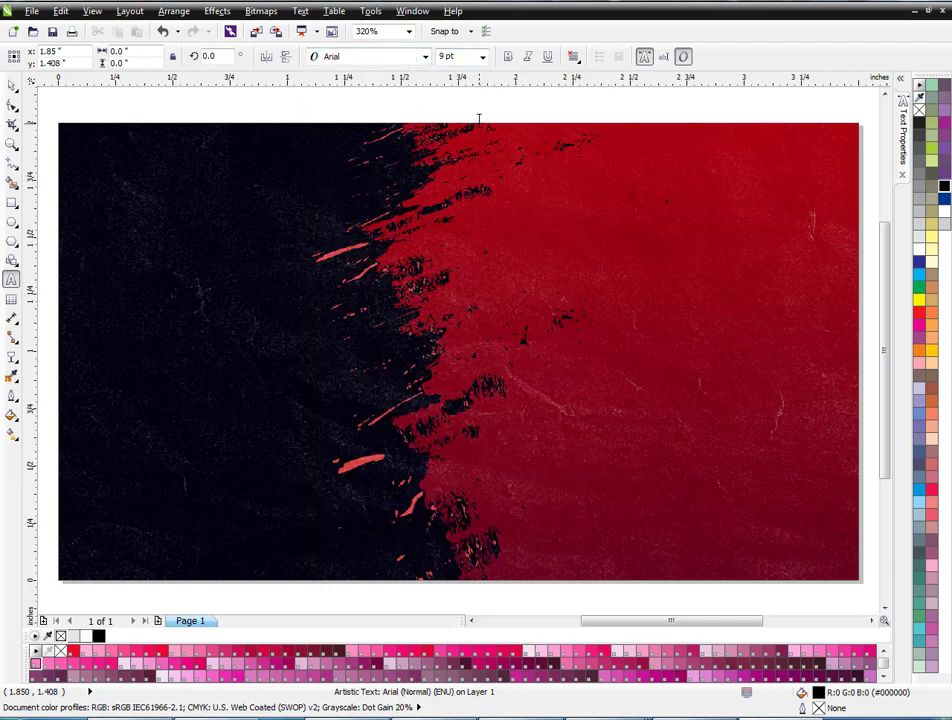
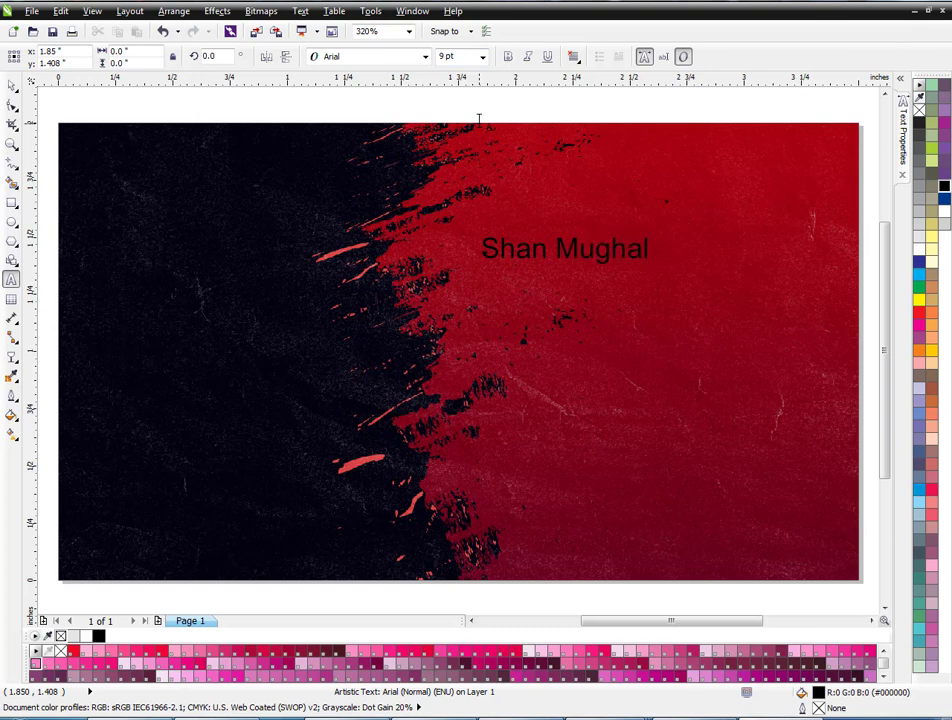
key("Return")
type("Gr")
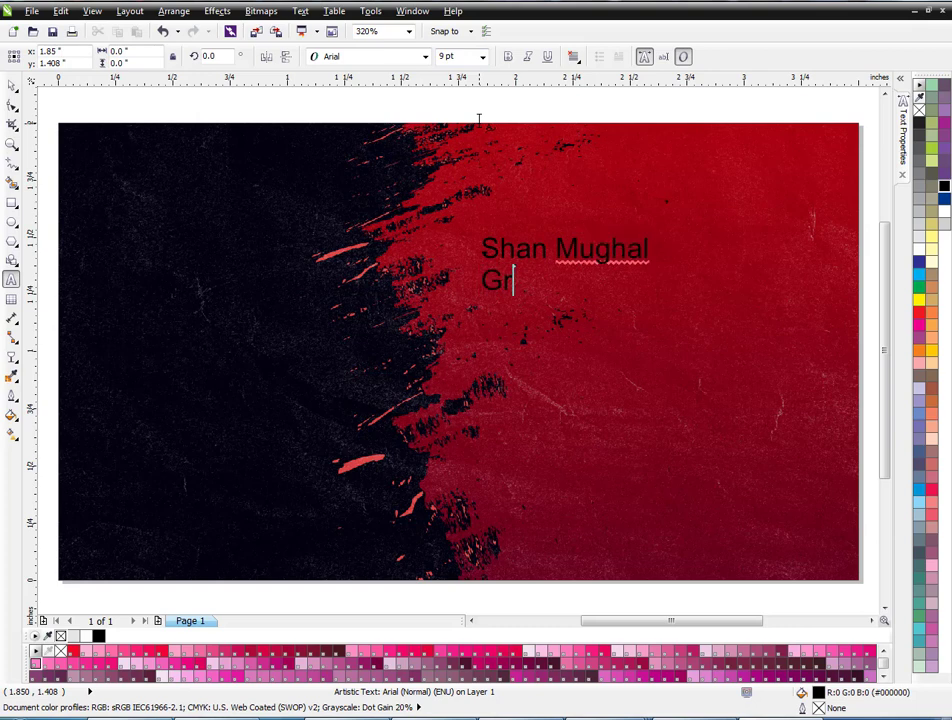
key("BackSpace")
key("BackSpace")
type("aphic ")
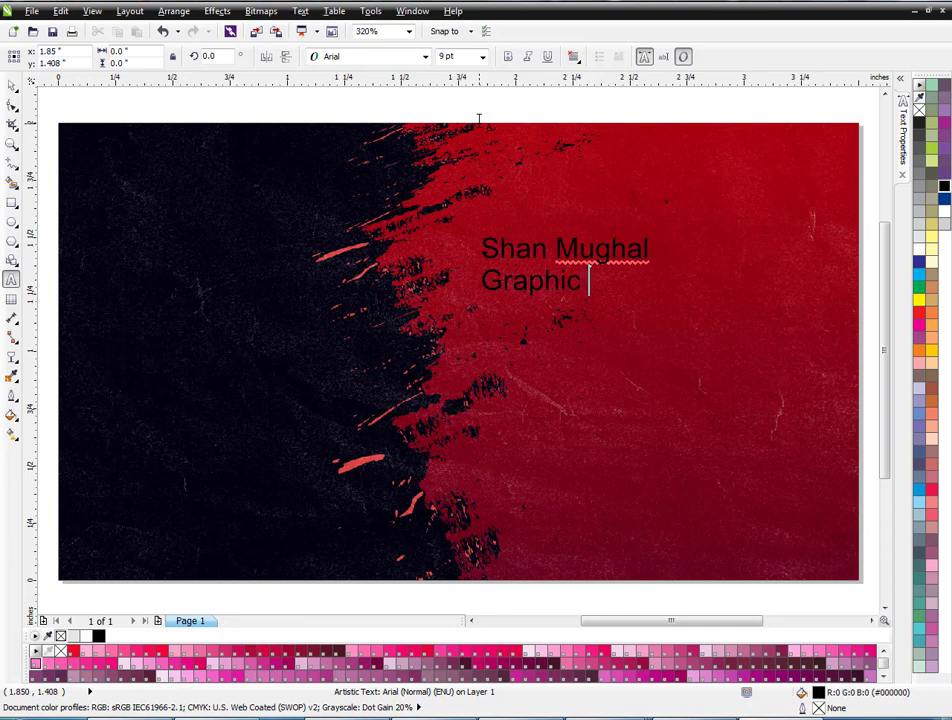
type("Designer")
key("ctrl+space")
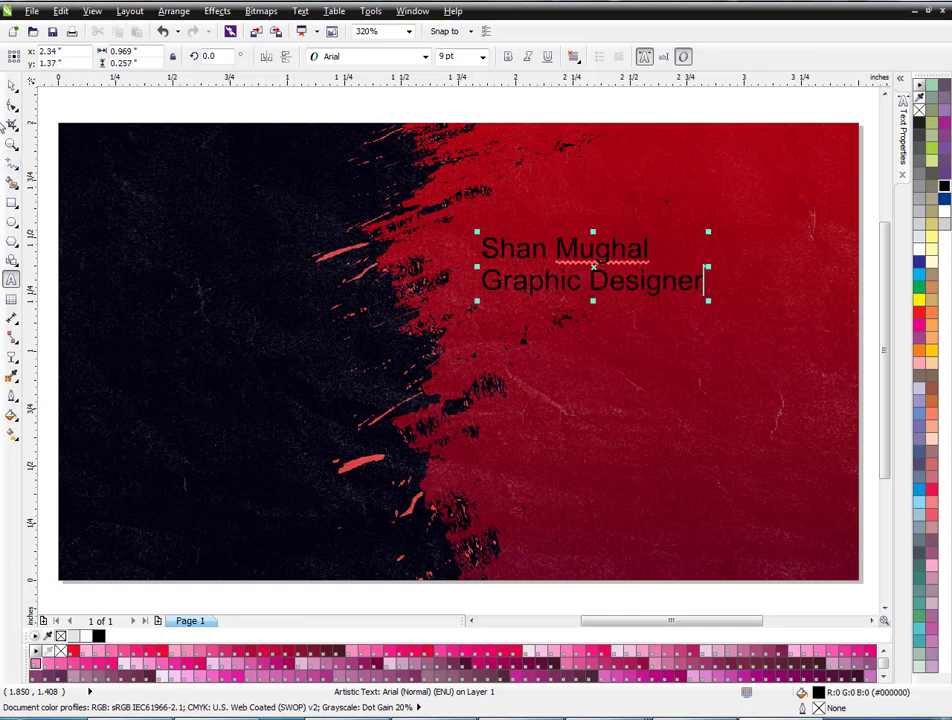
Set the two-line title in the Lato Black font.
left_click(397, 60)
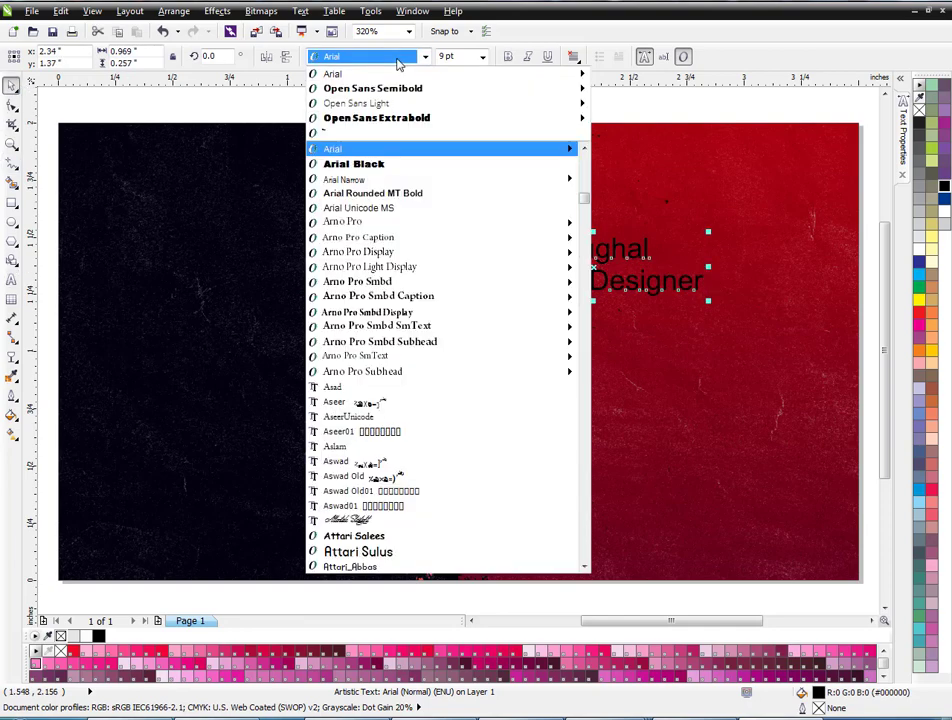
left_click(397, 119)
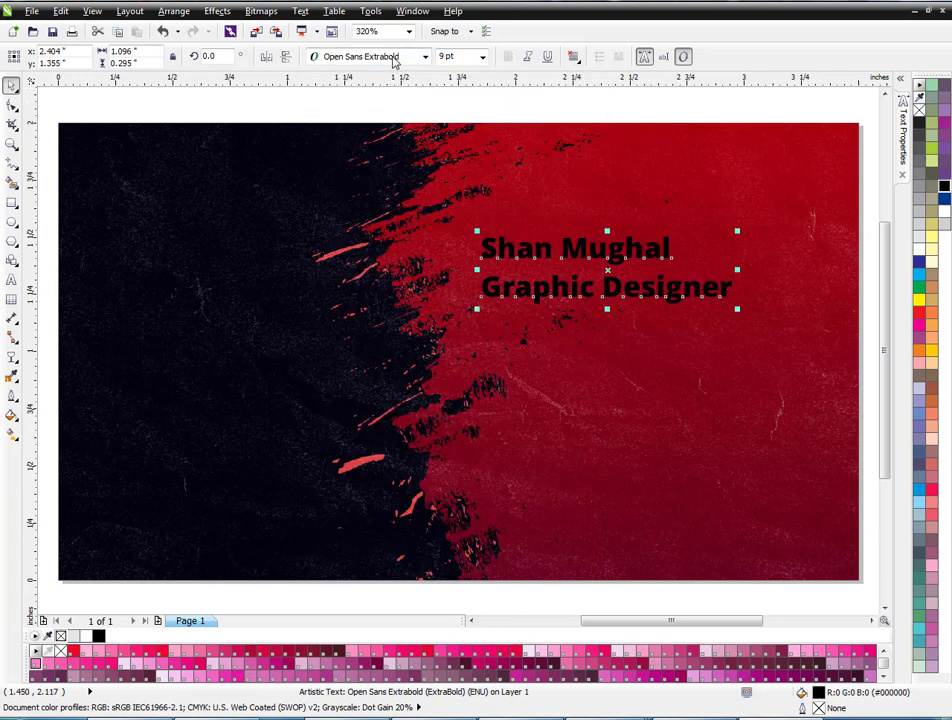
left_click(395, 60)
left_click(395, 60)
type("Lato")
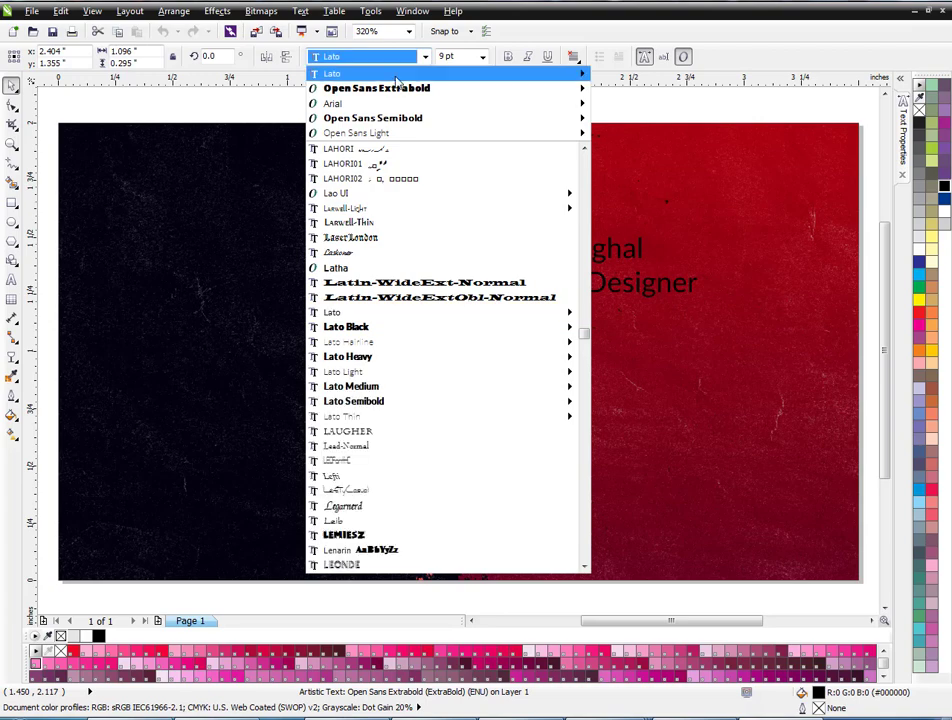
left_click(397, 76)
left_click(425, 56)
mouse_move(450, 340)
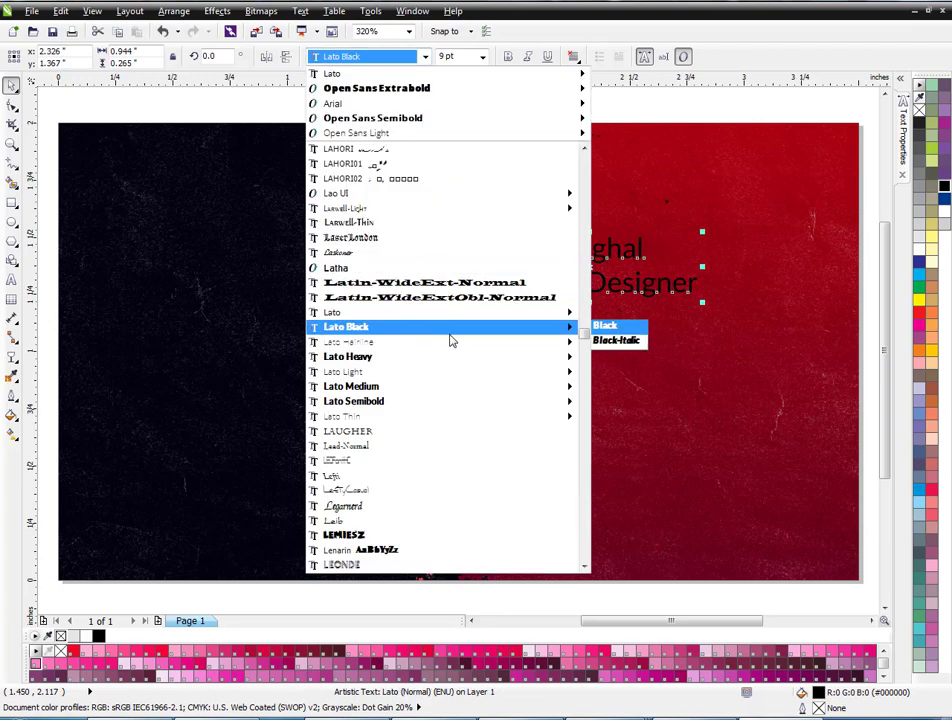
left_click(606, 325)
scroll(552, 272, "down", 4)
left_click(560, 273)
scroll(560, 273, "up", 6)
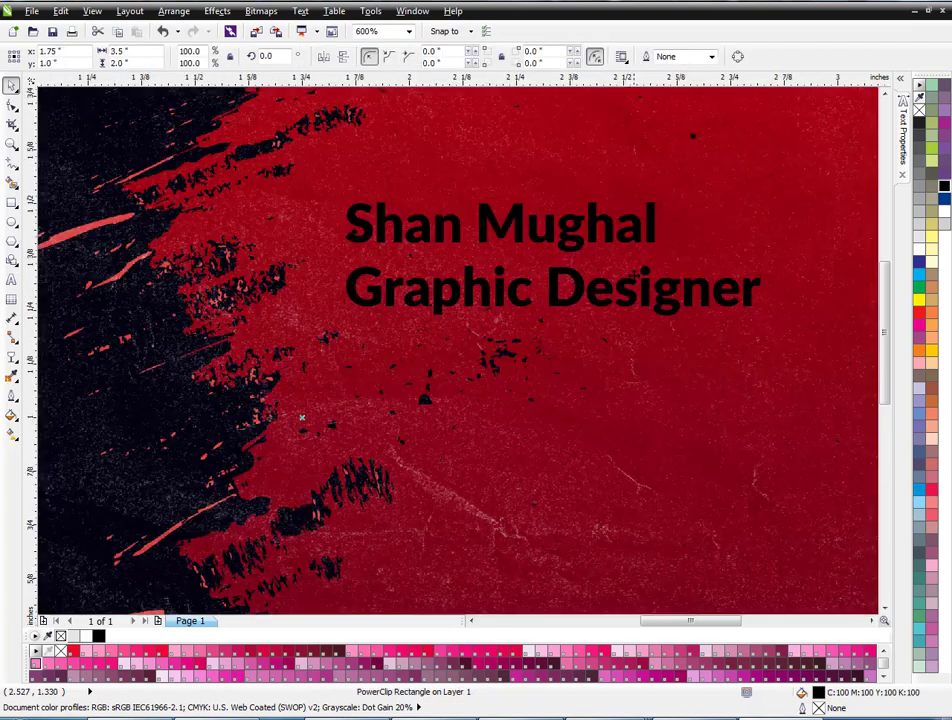
Shrink the Graphic Designer line to about half and move it up under the name.
left_click(553, 292)
left_click_drag(766, 322, 546, 290)
scroll(515, 260, "up", 3)
left_click_drag(515, 247, 515, 221)
scroll(515, 221, "down", 5)
scroll(457, 251, "down", 1)
Move both title lines to the upper right of the card and resize them.
left_click_drag(673, 278, 402, 217)
scroll(480, 223, "up", 1)
left_click_drag(488, 252, 519, 197)
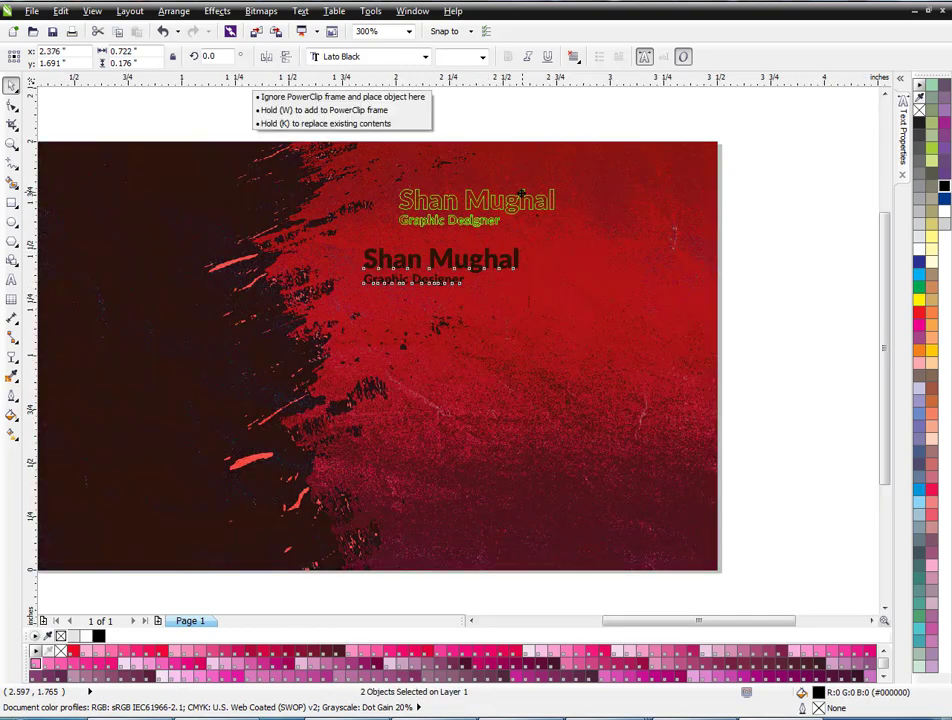
left_click_drag(552, 236, 673, 282)
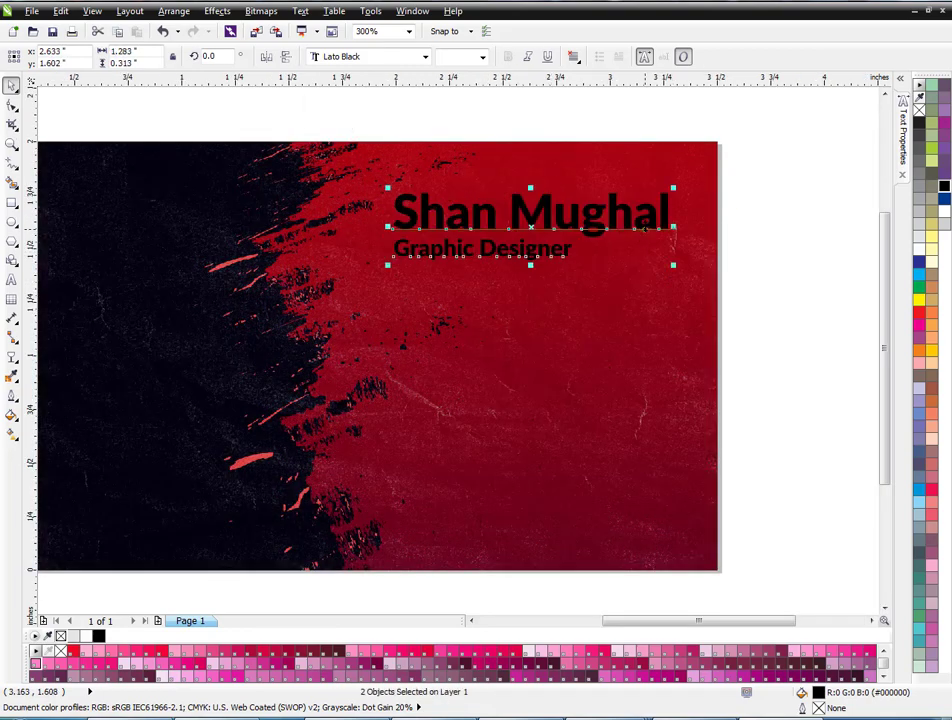
left_click_drag(645, 227, 640, 220)
left_click_drag(668, 258, 655, 254)
Make both title lines white and enlarge them slightly.
left_click(919, 249)
left_click_drag(807, 296, 354, 122)
left_click_drag(655, 255, 657, 257)
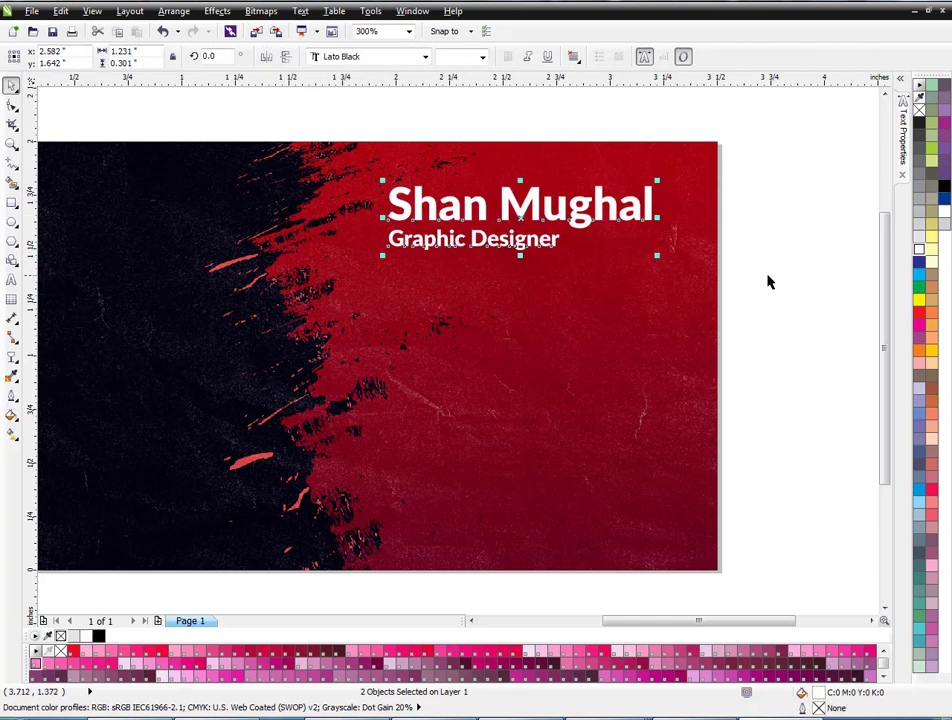
left_click(769, 277)
scroll(583, 277, "down", 1)
scroll(583, 277, "up", 1)
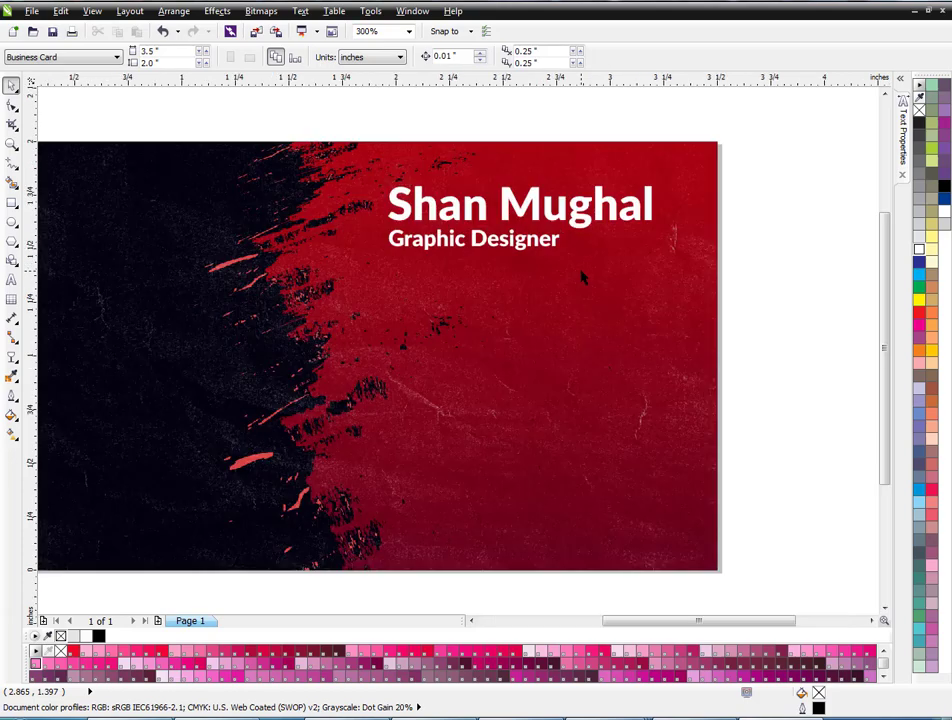
Draw a small black-filled circle below the title.
left_click(13, 222)
scroll(378, 266, "up", 1)
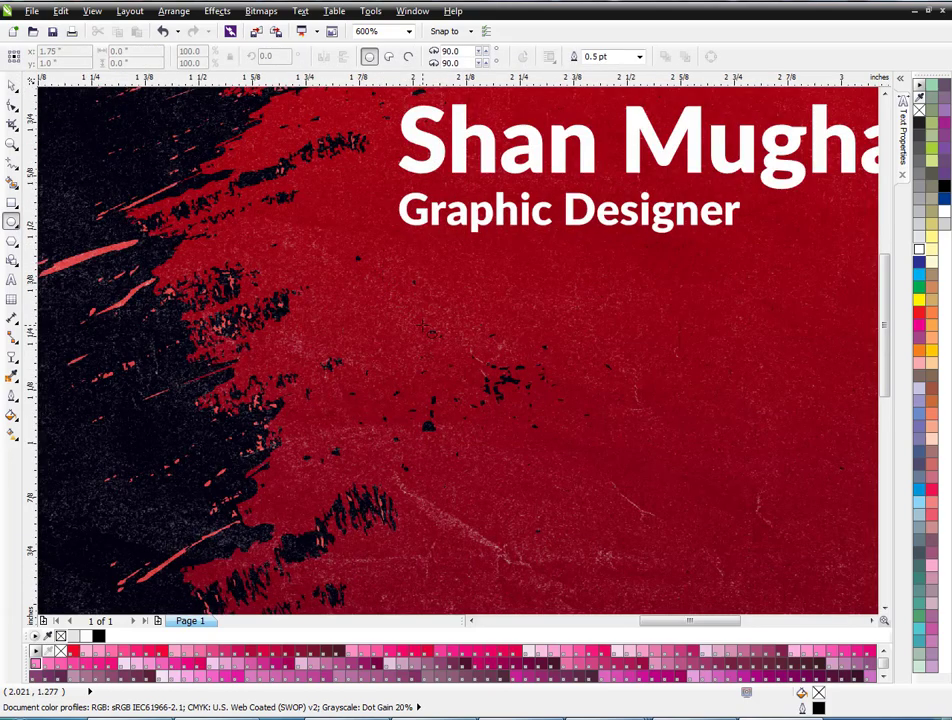
left_click_drag(439, 331, 469, 301)
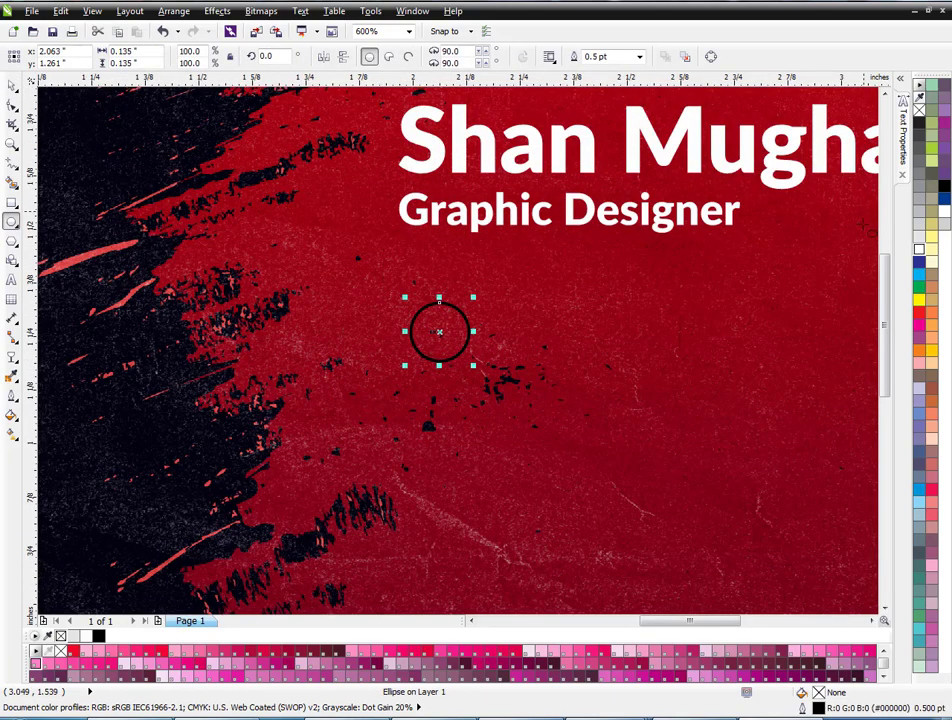
left_click(944, 183)
key("space")
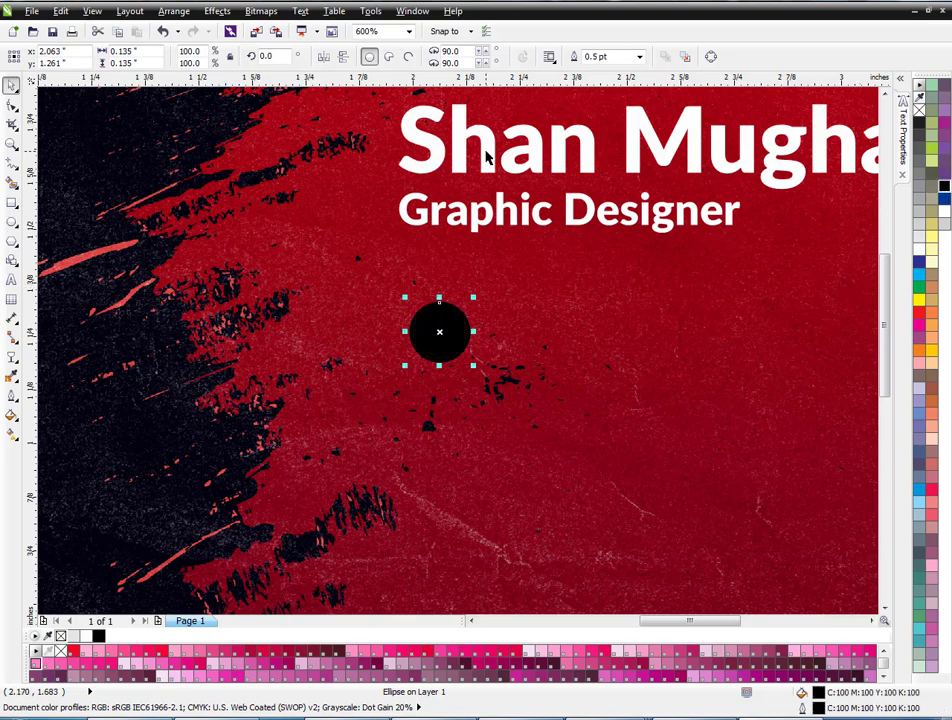
Duplicate the circle downward with Ctrl+D into a column of four evenly spaced dots.
left_click(409, 216, "shift")
scroll(400, 216, "down", 1)
left_click(408, 272)
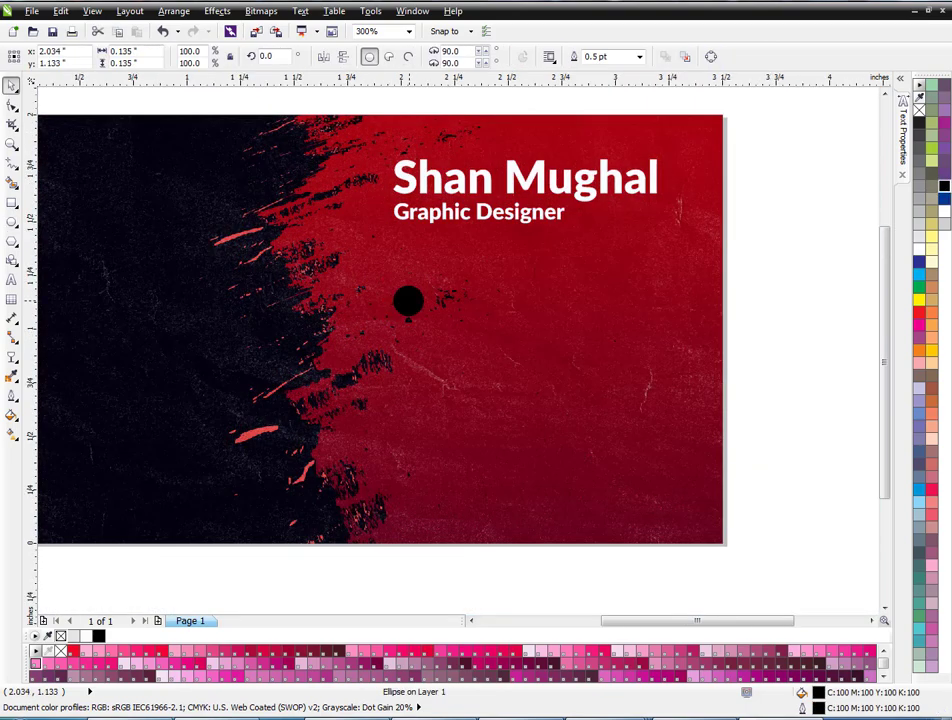
left_click_drag(408, 272, 380, 311)
scroll(408, 275, "up", 2)
scroll(408, 284, "down", 2)
key("ctrl+d")
key("ctrl+d")
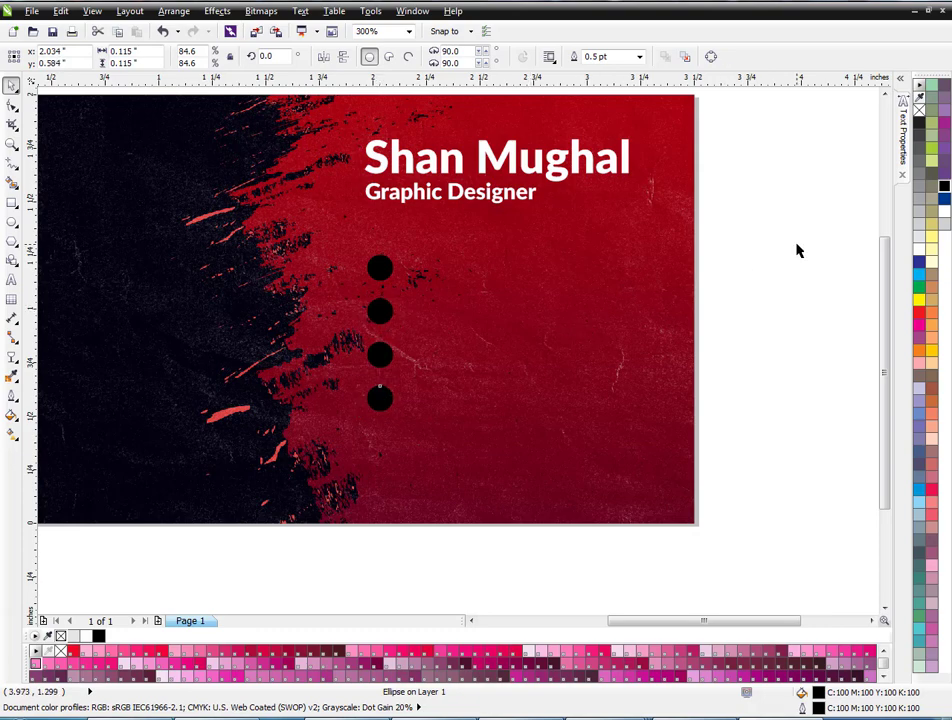
left_click(797, 250)
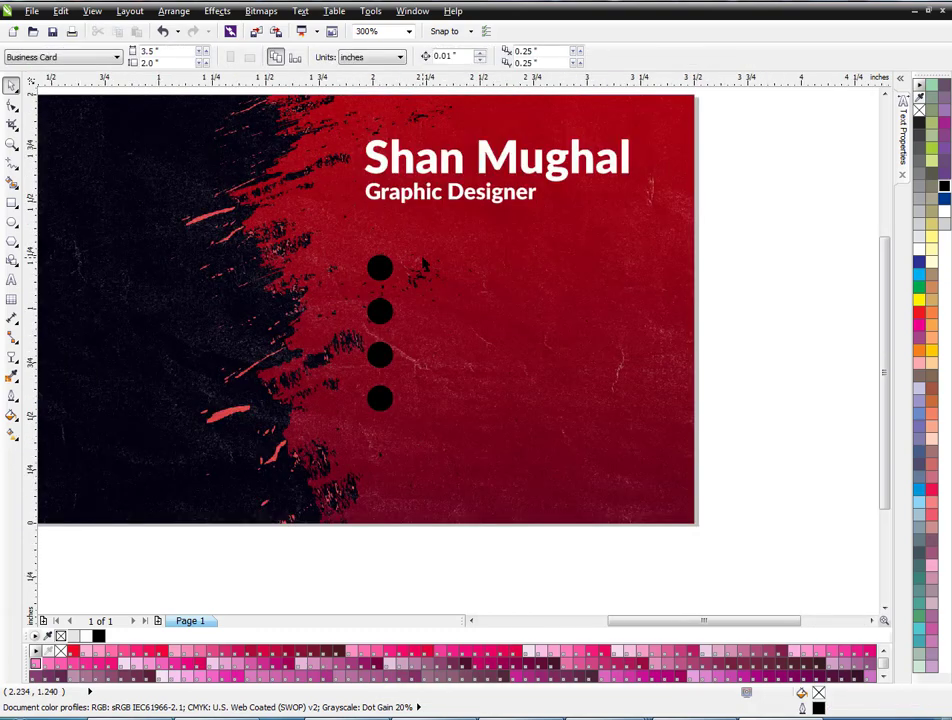
key("F8")
left_click(423, 272)
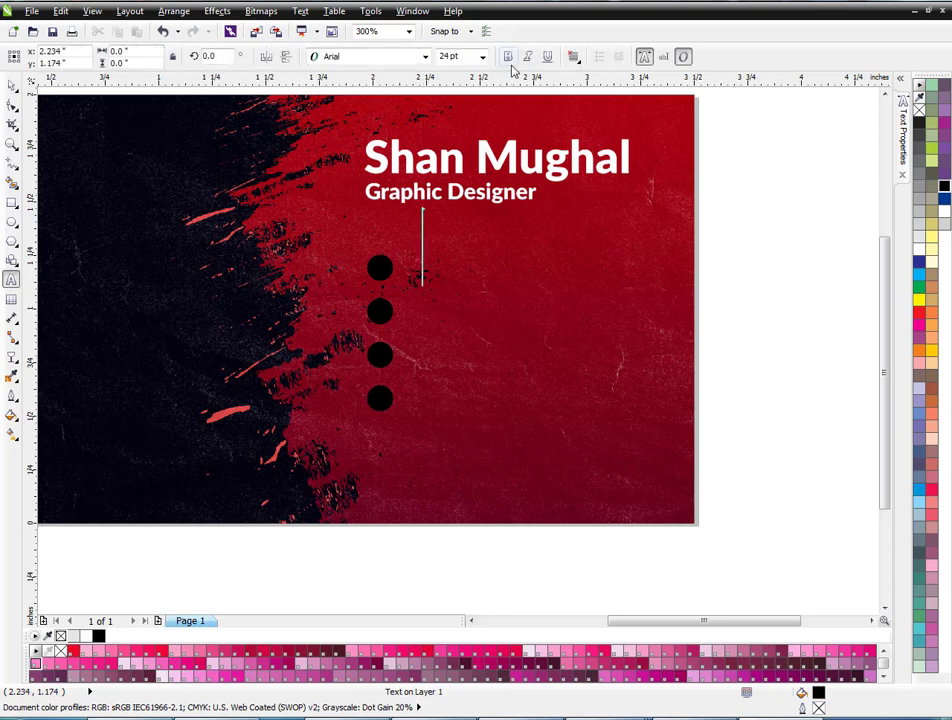
left_click(482, 56)
left_click(480, 117)
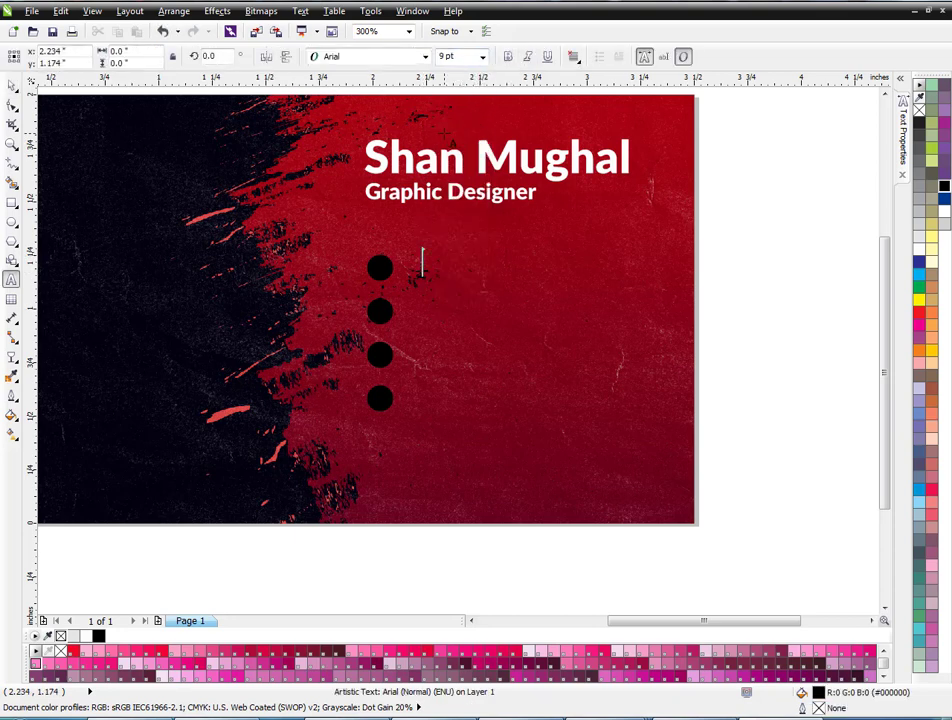
type("+92 123 ")
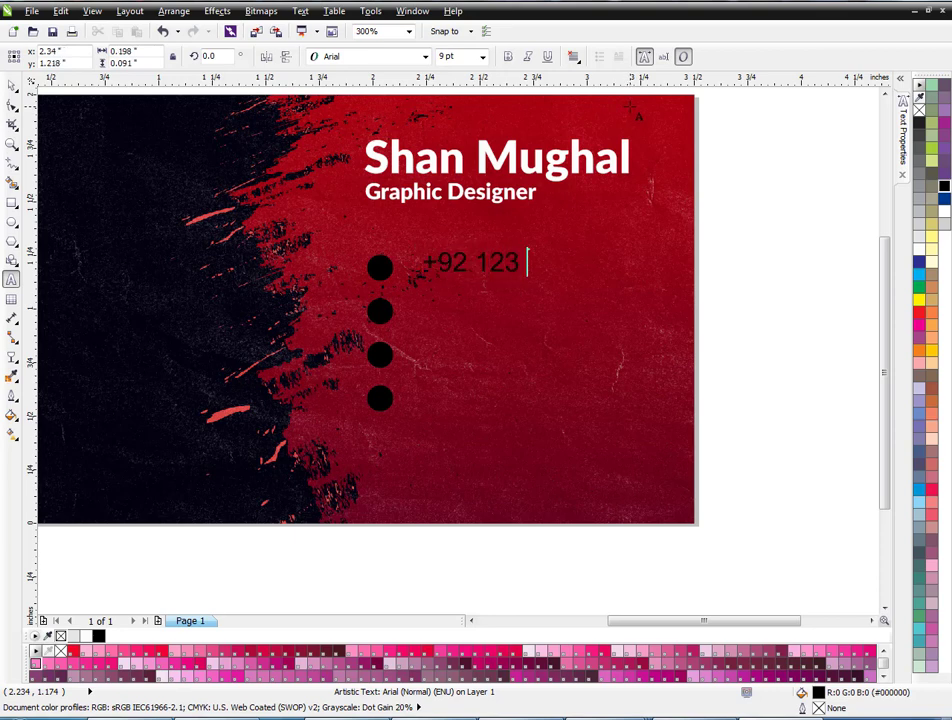
type("456 789 ")
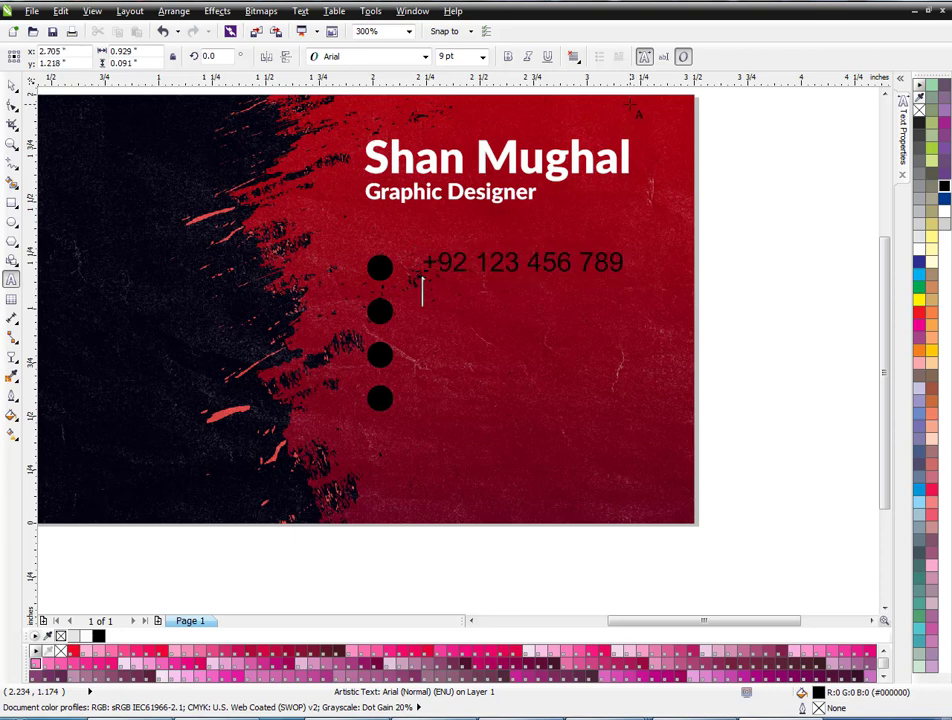
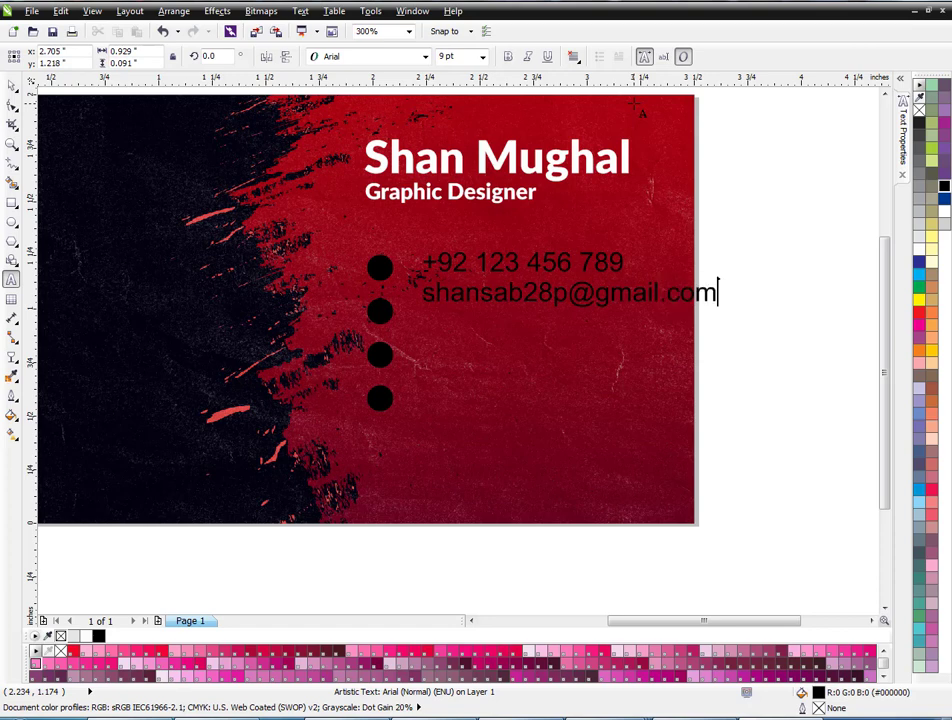
key("Return")
type("www.so")
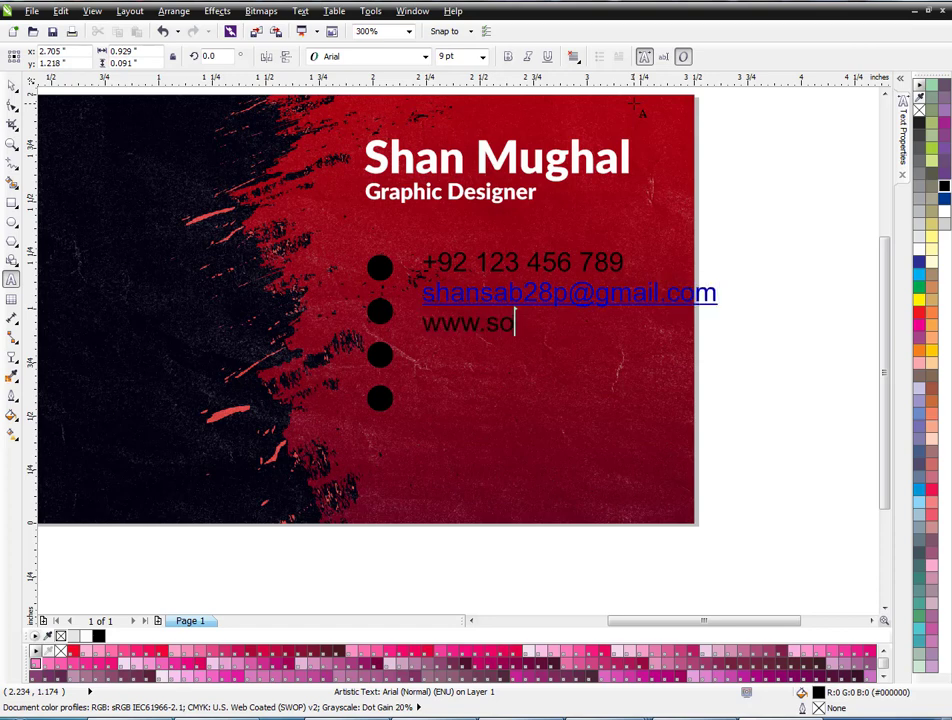
type("ftskill.com")
Add the two-line postal address below the website line.
key("Return")
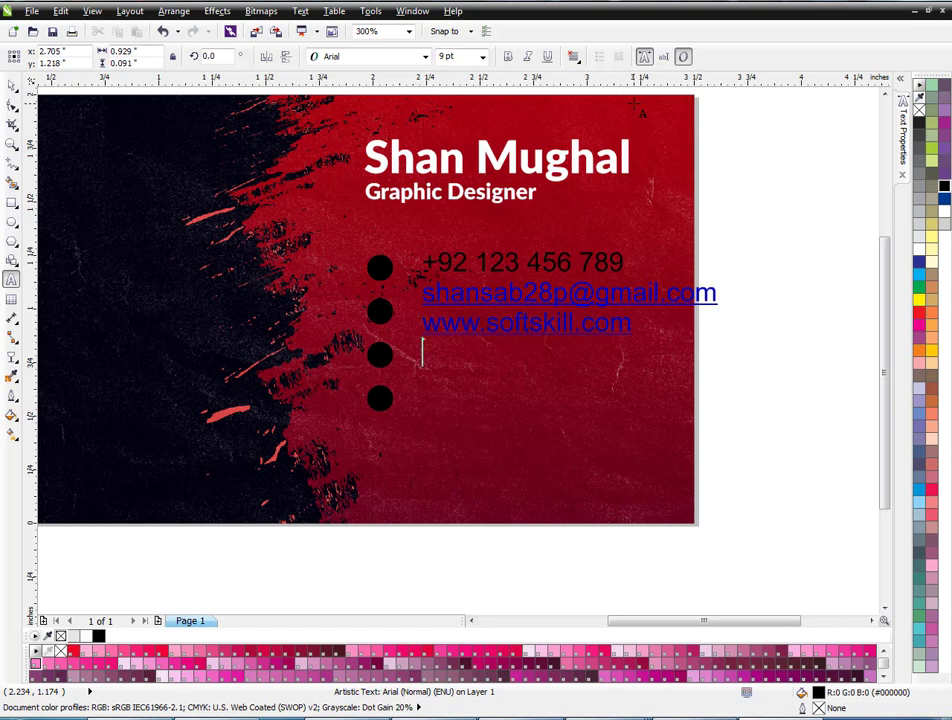
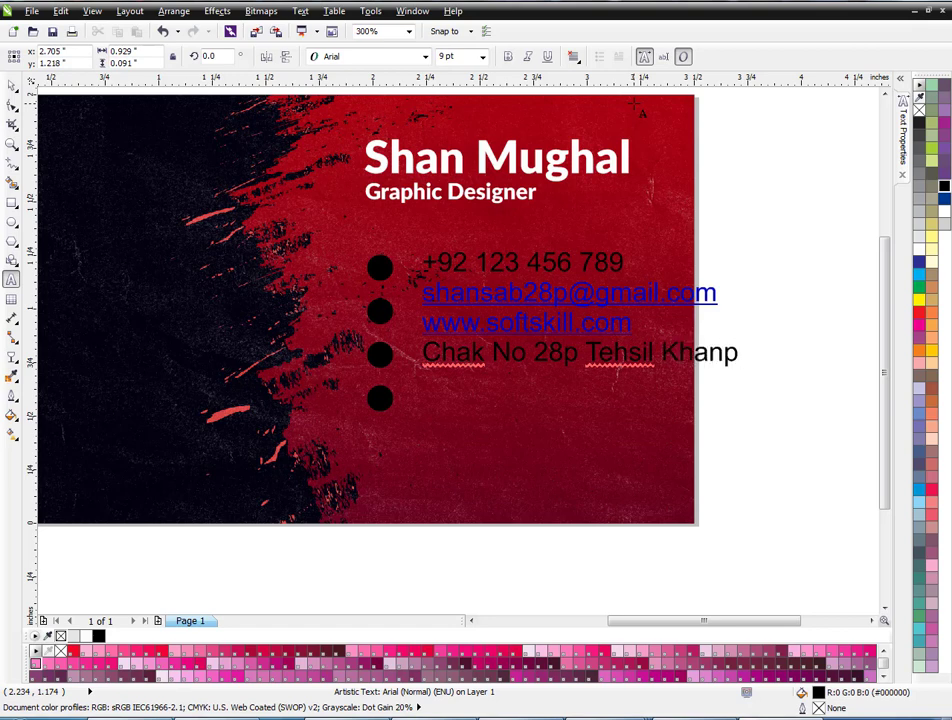
key("Return")
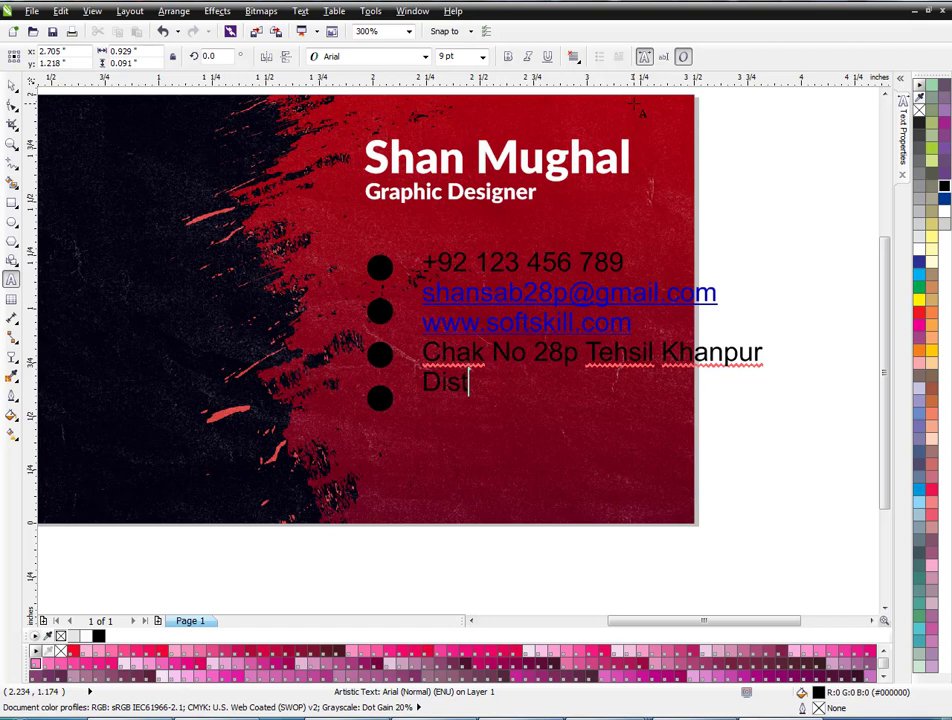
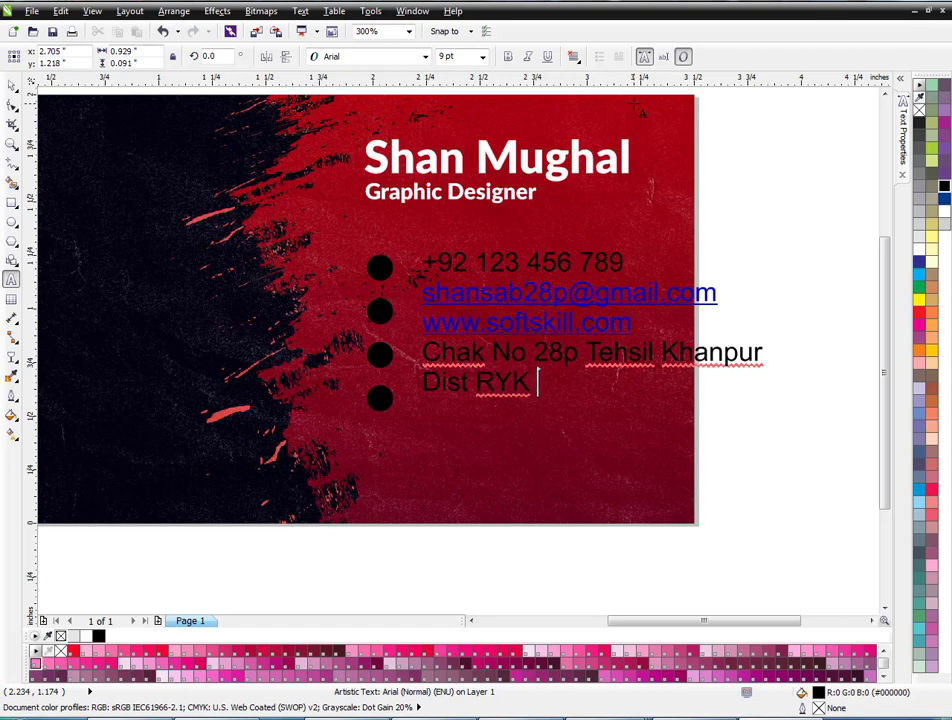
Finish the address, scale the contact text down, set it in Lato and spread the lines apart.
type("istan")
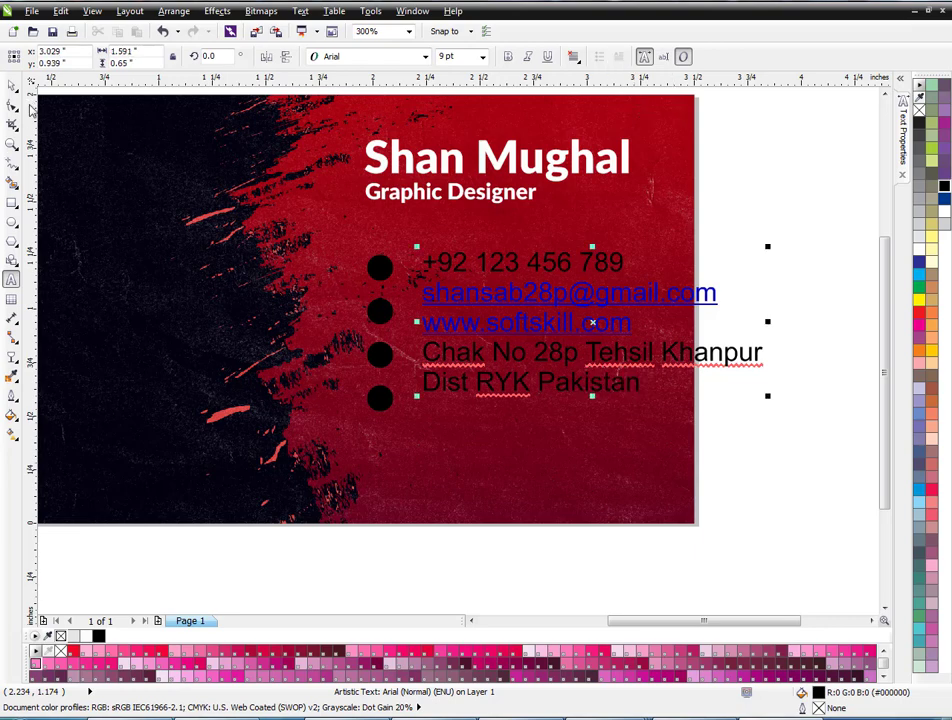
left_click(12, 85)
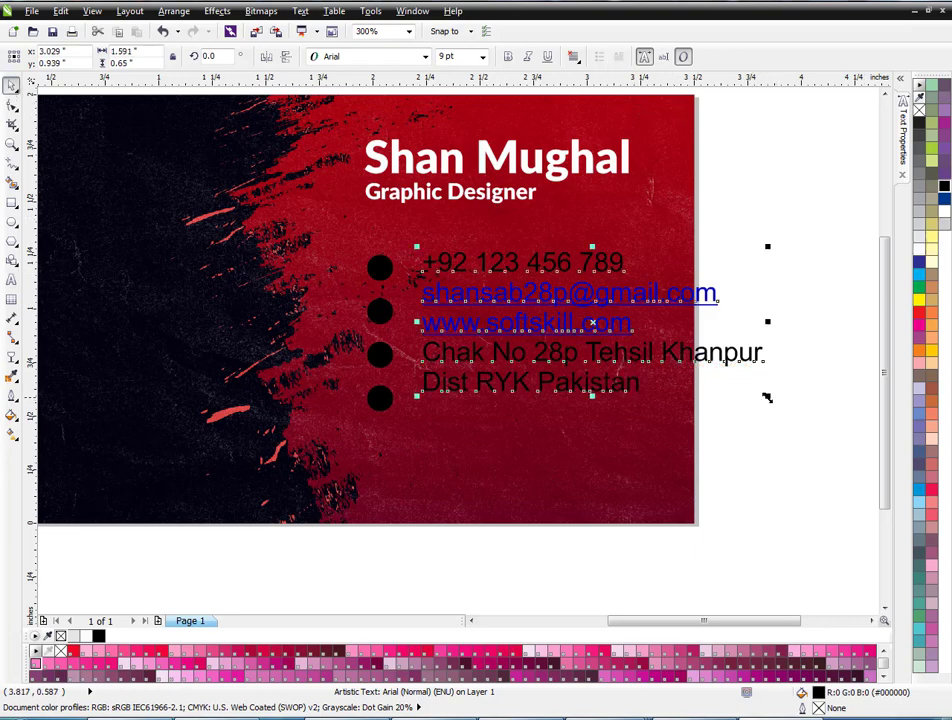
left_click_drag(767, 395, 655, 351)
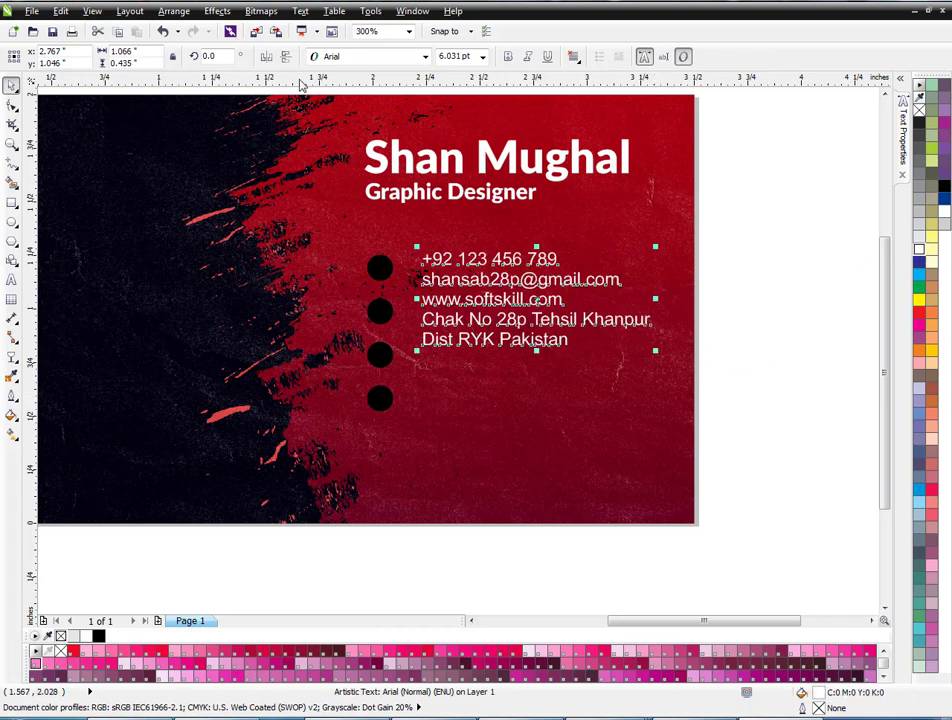
left_click(425, 56)
left_click(335, 103)
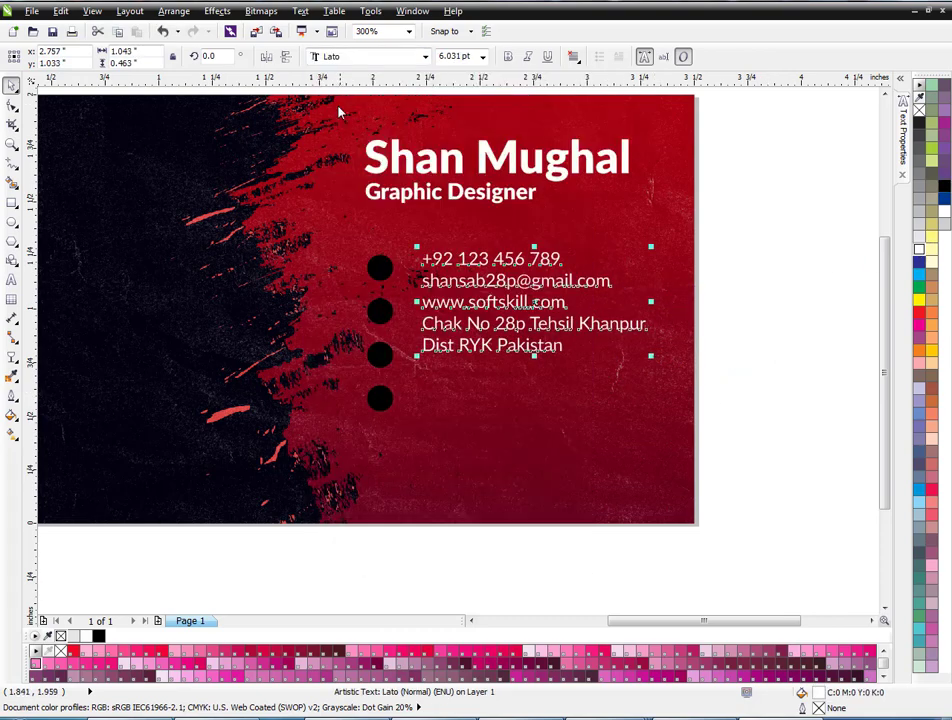
left_click_drag(417, 356, 413, 443)
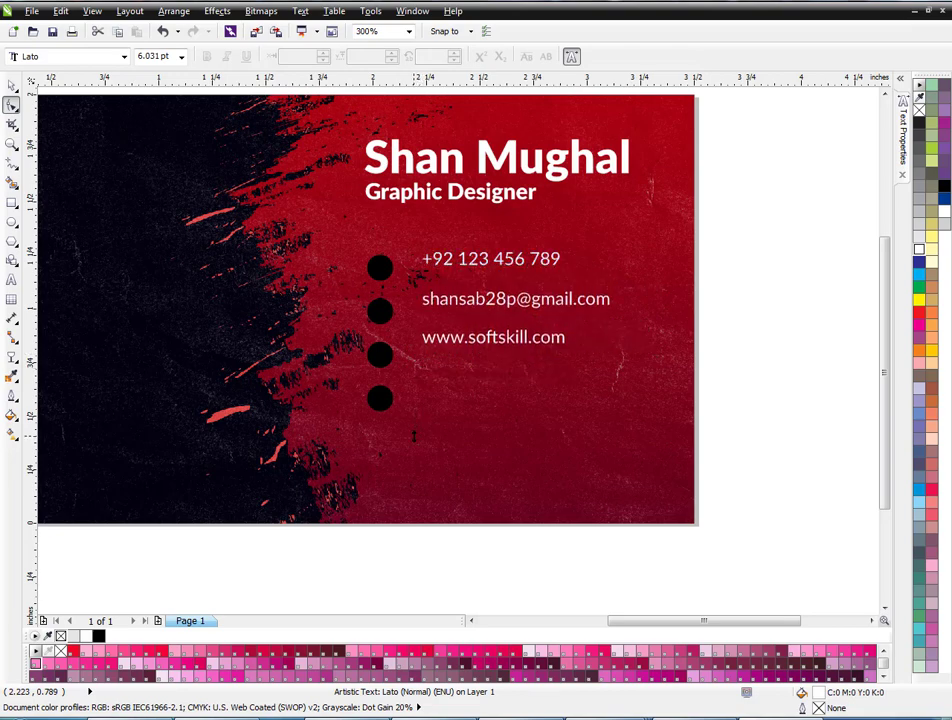
Move the second address line under the first and group both address lines.
key("space")
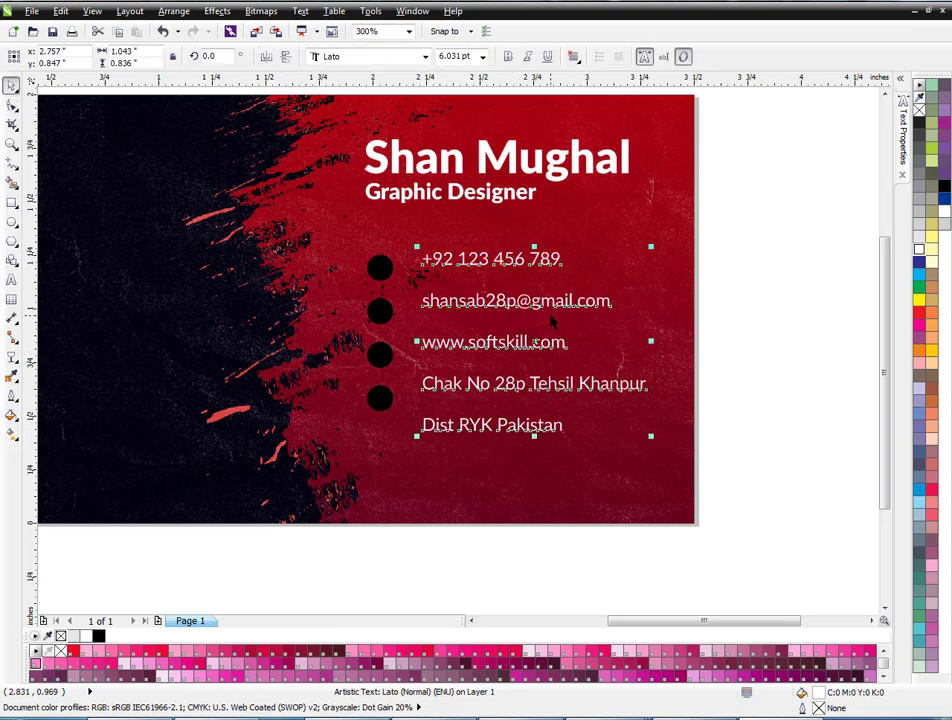
left_click_drag(512, 430, 512, 406)
left_click_drag(723, 365, 376, 438)
key("ctrl+g")
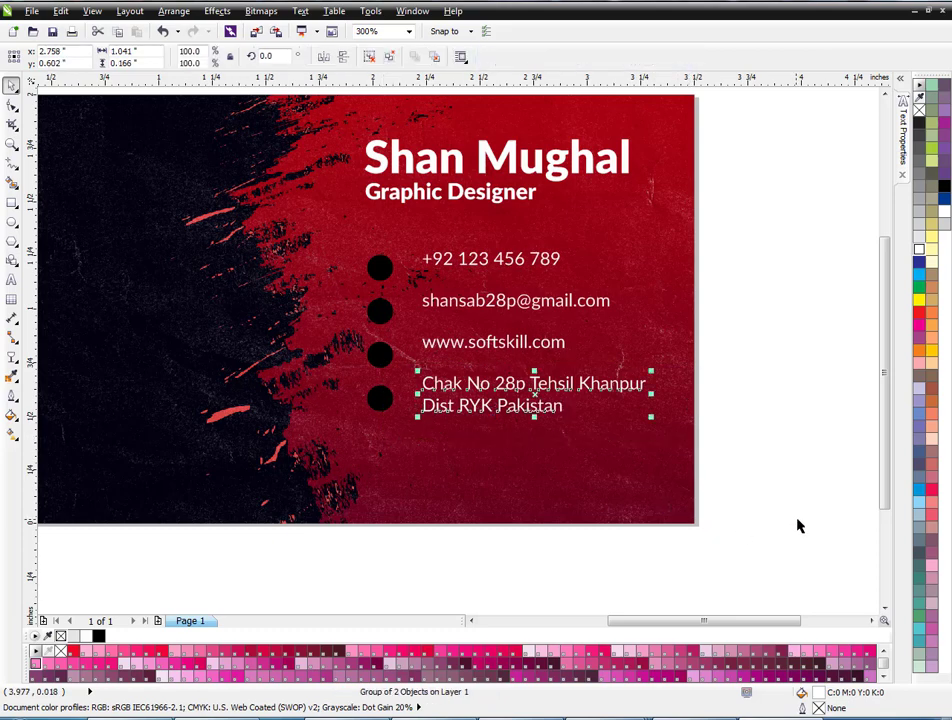
Line up the phone, e-mail, website and address rows with their circles and shift them slightly down.
left_click_drag(802, 518, 408, 231)
scroll(426, 257, "up", 1)
left_click_drag(455, 258, 441, 281)
scroll(409, 254, "down", 1)
left_click_drag(761, 227, 346, 283)
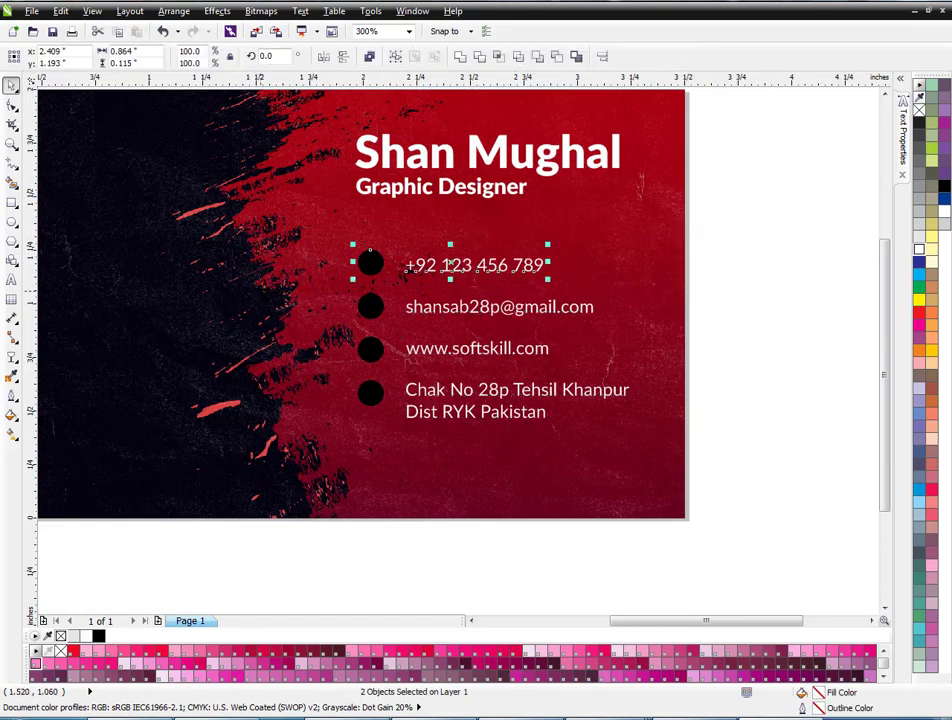
left_click_drag(680, 287, 372, 320)
left_click_drag(680, 320, 283, 372)
left_click_drag(818, 504, 297, 351)
left_click_drag(776, 504, 370, 263)
left_click(761, 311)
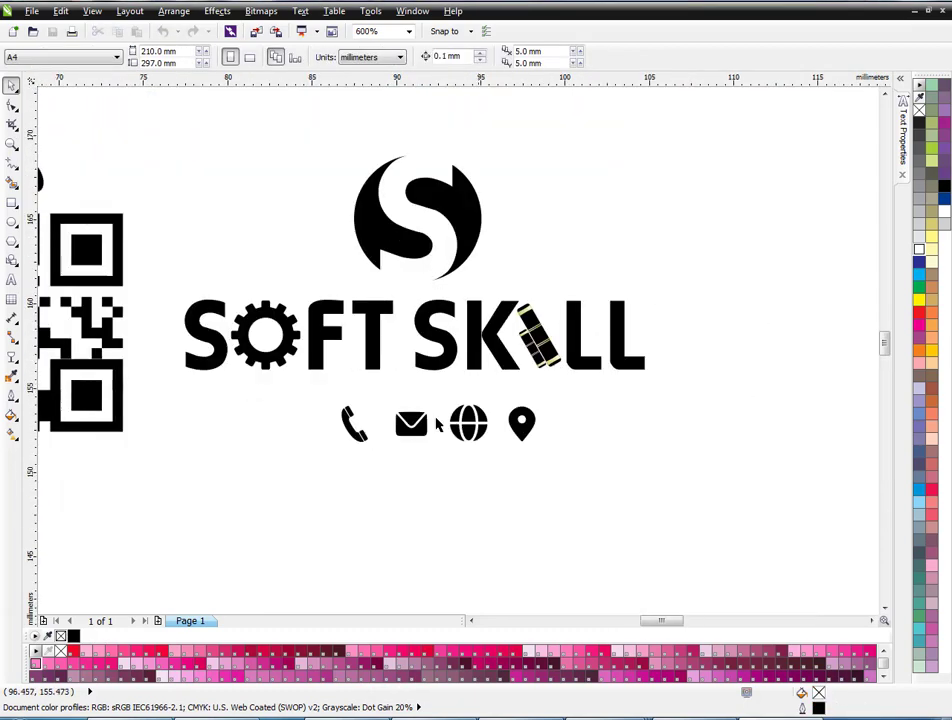
Paste the phone, mail, globe and location icons onto the card and make them white.
left_click_drag(264, 529, 574, 388)
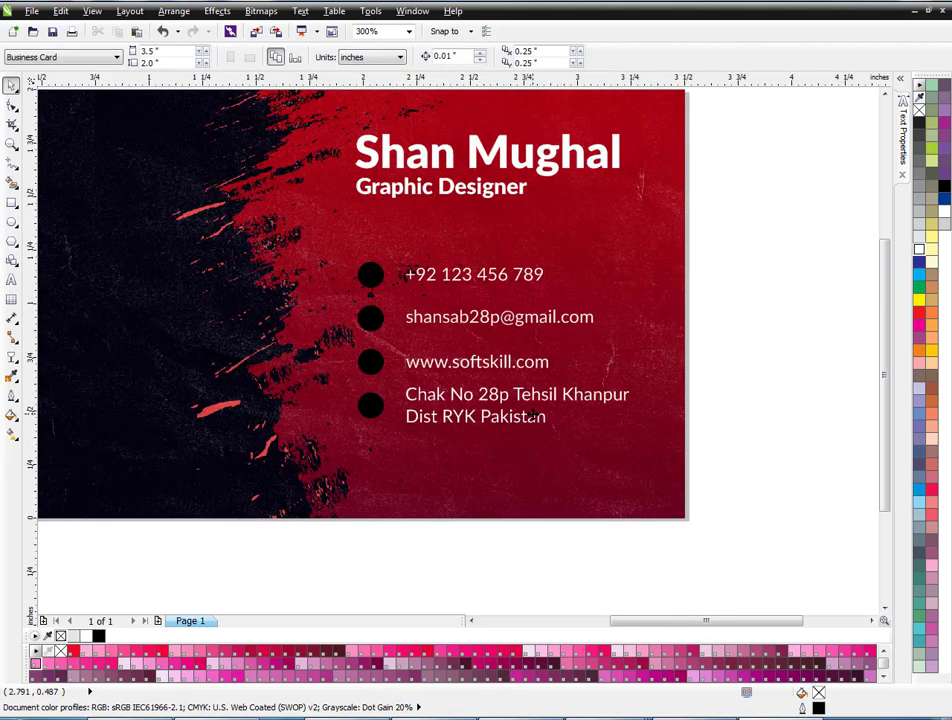
key("ctrl+v")
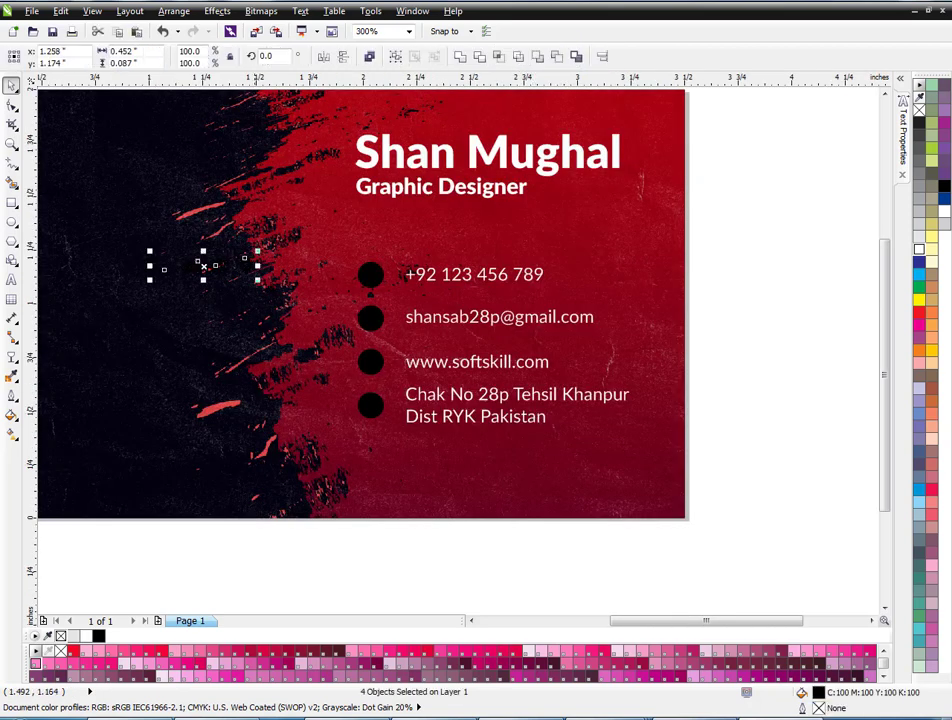
left_click(920, 243)
left_click(177, 271)
Centre the phone and mail icons inside the first two black circles.
left_click(163, 268)
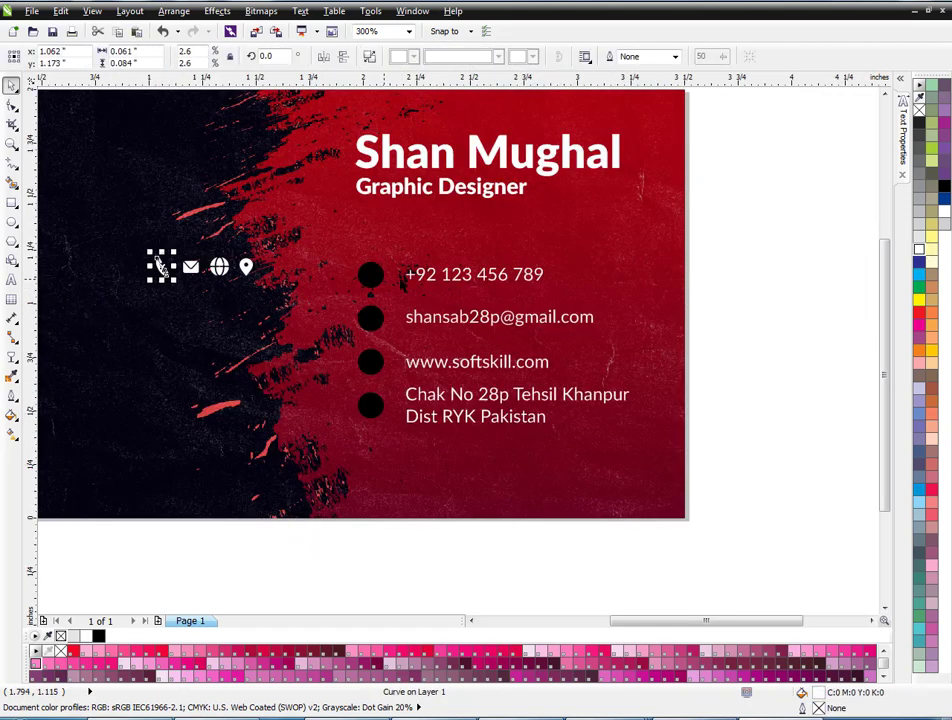
left_click(369, 274, "shift")
key("c")
key("e")
left_click(312, 302)
left_click(189, 266)
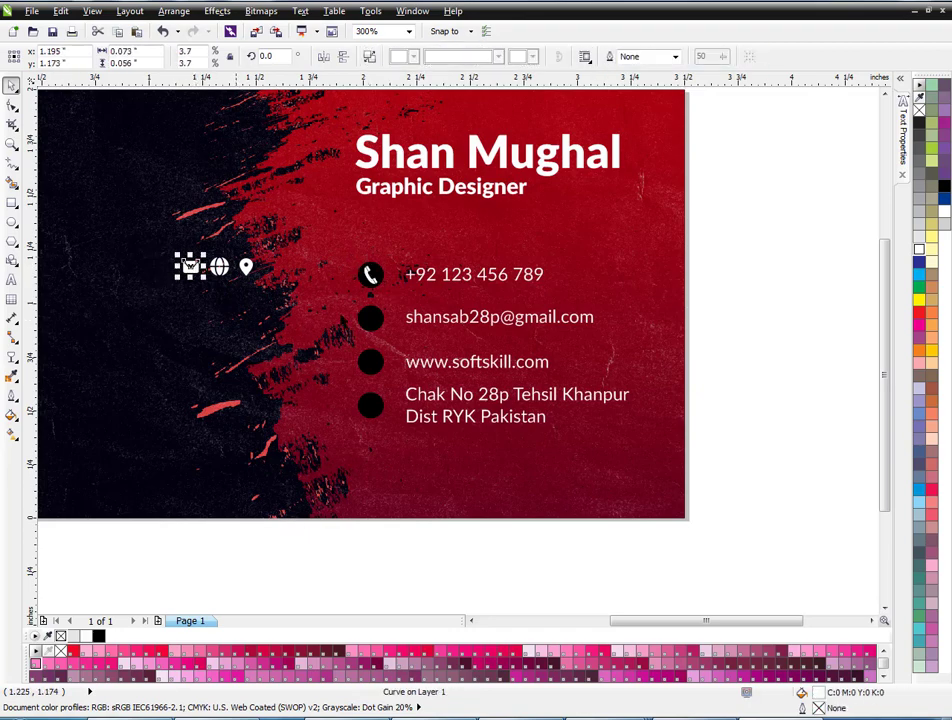
left_click(370, 317, "shift")
key("c")
key("e")
Centre the globe and pin icons in the last two circles, shrinking the globe slightly.
left_click(219, 266)
left_click(370, 361, "shift")
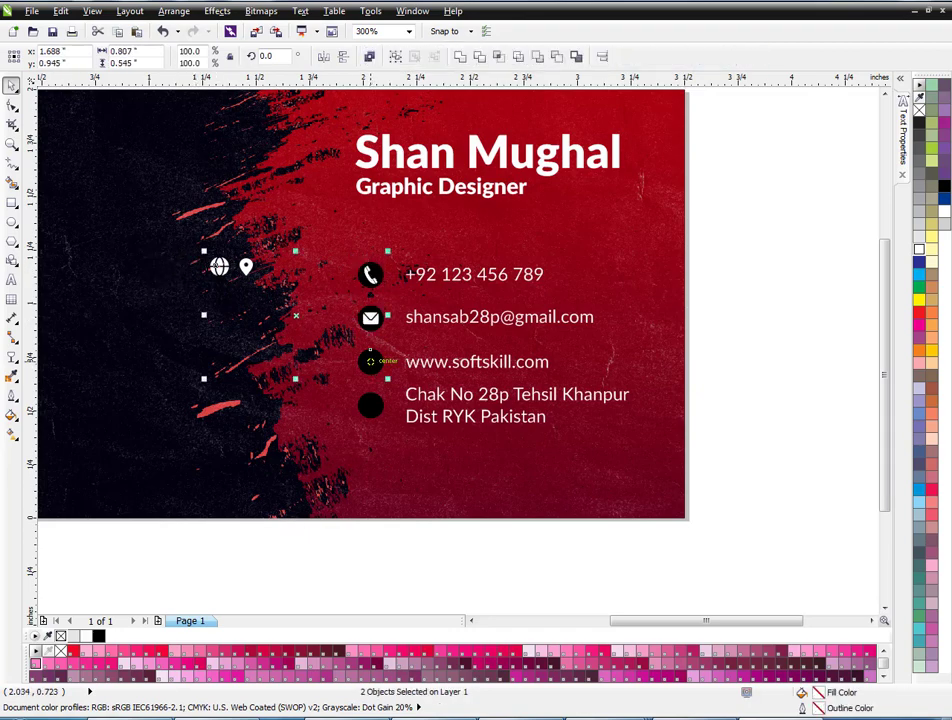
key("c")
key("e")
left_click(245, 265)
left_click(370, 405, "shift")
key("c")
key("e")
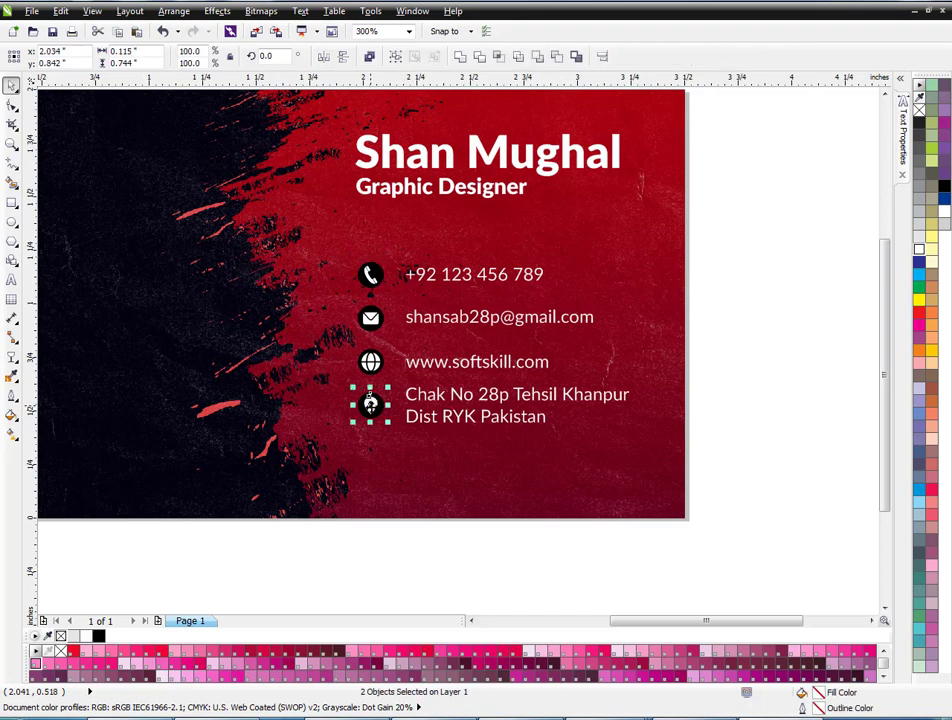
scroll(370, 400, "up", 4)
left_click(371, 342)
left_click_drag(442, 383, 437, 379)
scroll(341, 345, "down", 3)
left_click_drag(729, 221, 300, 446)
Place the whole Soft Skill logo below the business card.
scroll(386, 437, "down", 1)
left_click(563, 420)
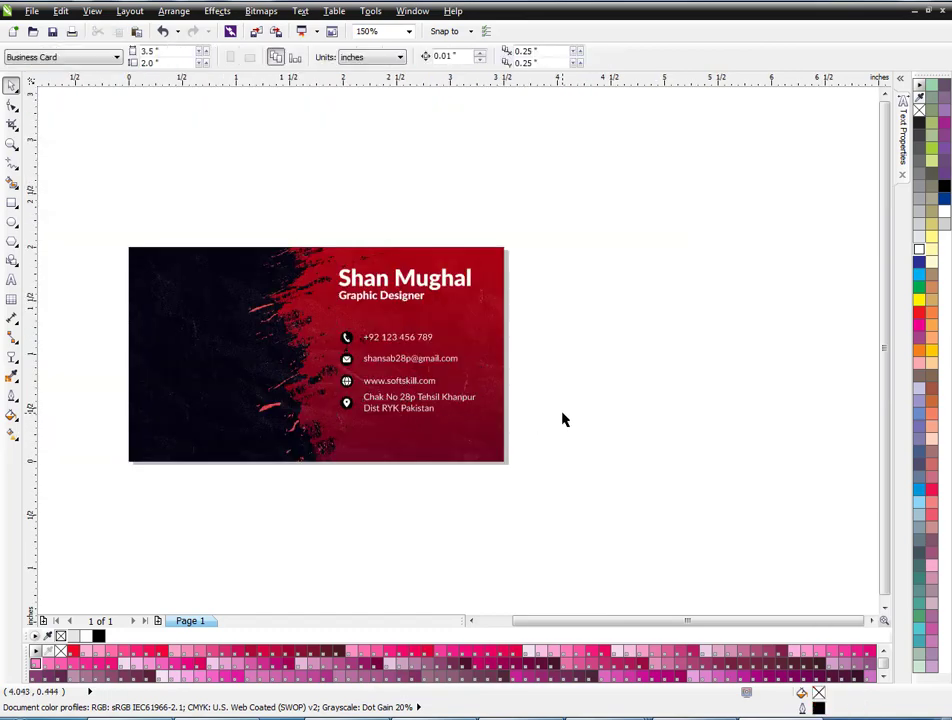
key("shift+F4")
scroll(385, 334, "down", 2)
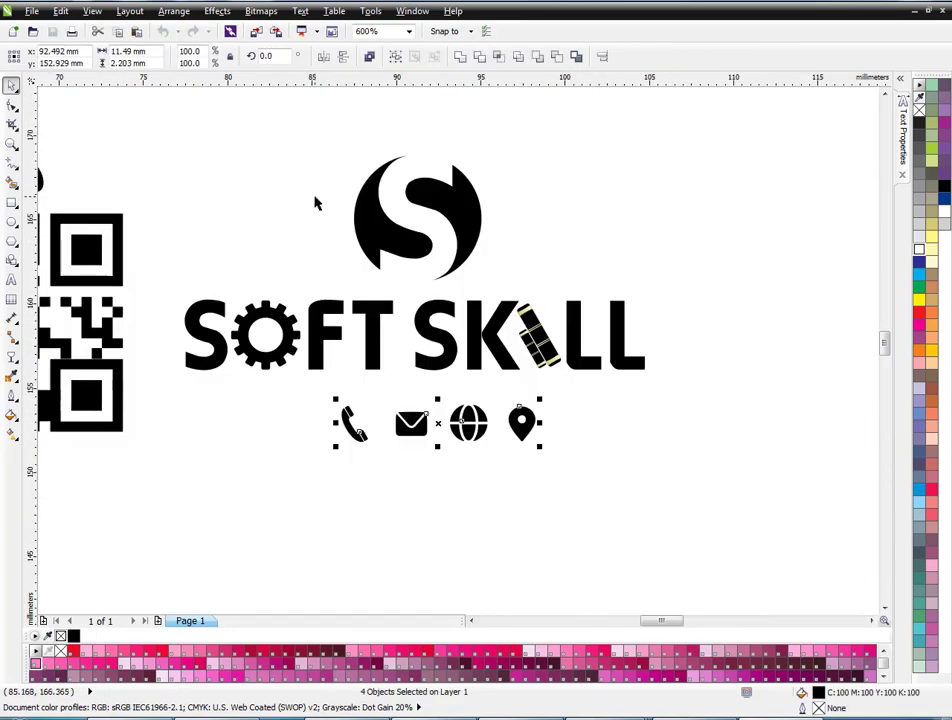
left_click_drag(166, 121, 671, 393)
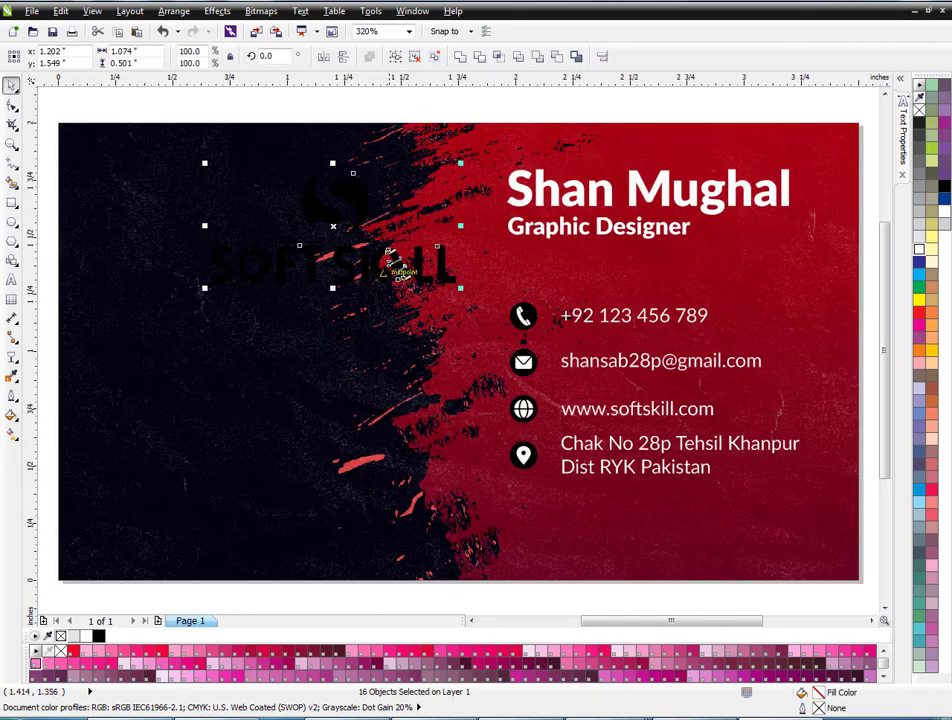
scroll(382, 263, "down", 1)
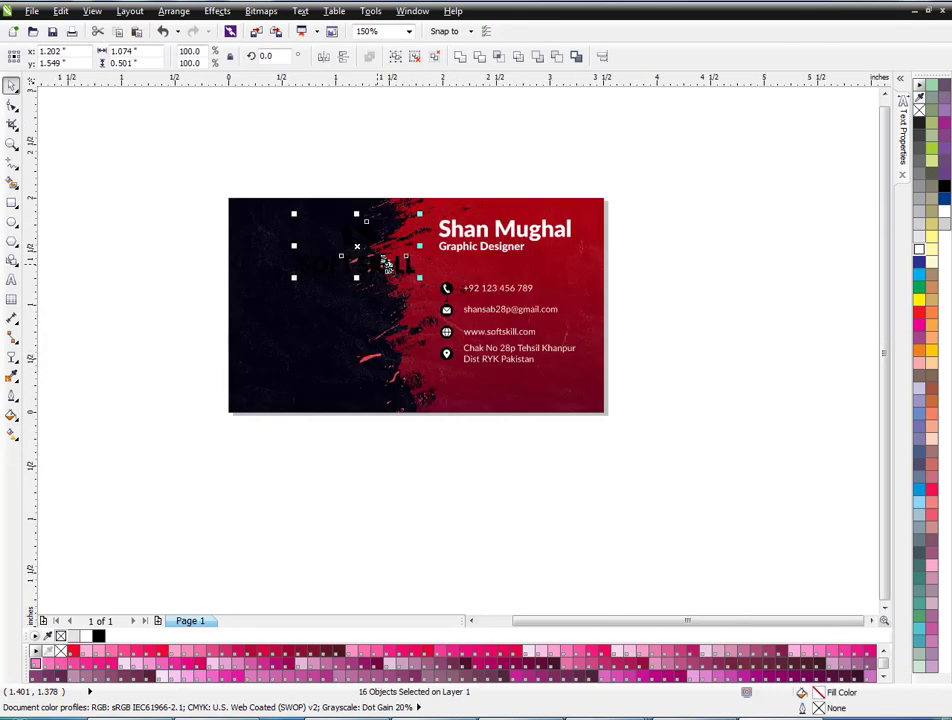
left_click_drag(379, 263, 393, 506)
left_click(401, 542)
Fill the S emblem red and sample that red with the Color Eyedropper.
scroll(392, 508, "up", 2)
left_click(384, 388)
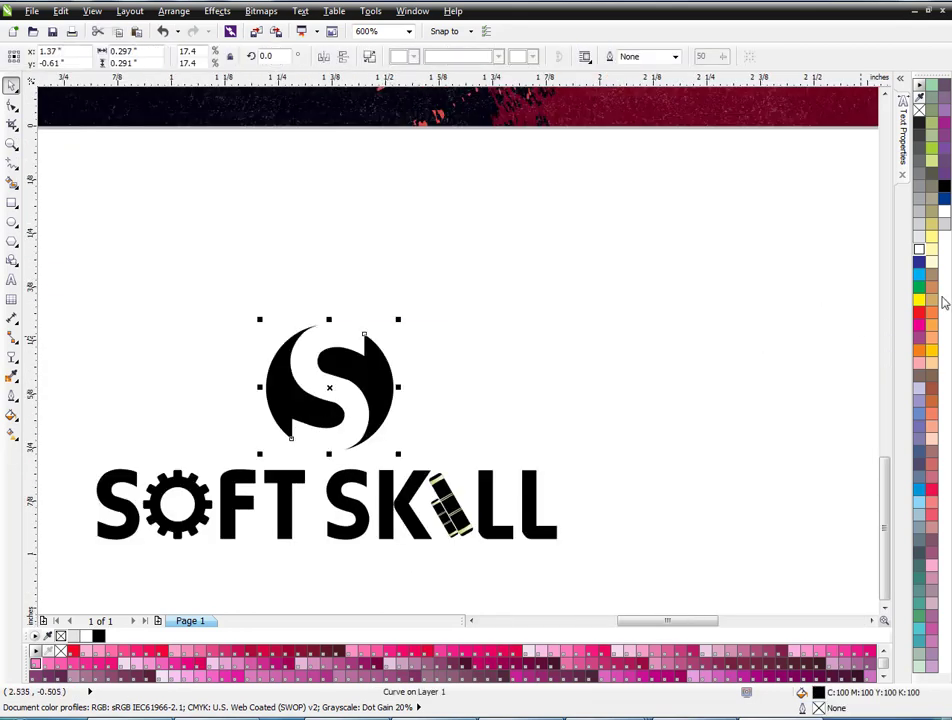
left_click(919, 313)
scroll(467, 358, "down", 1)
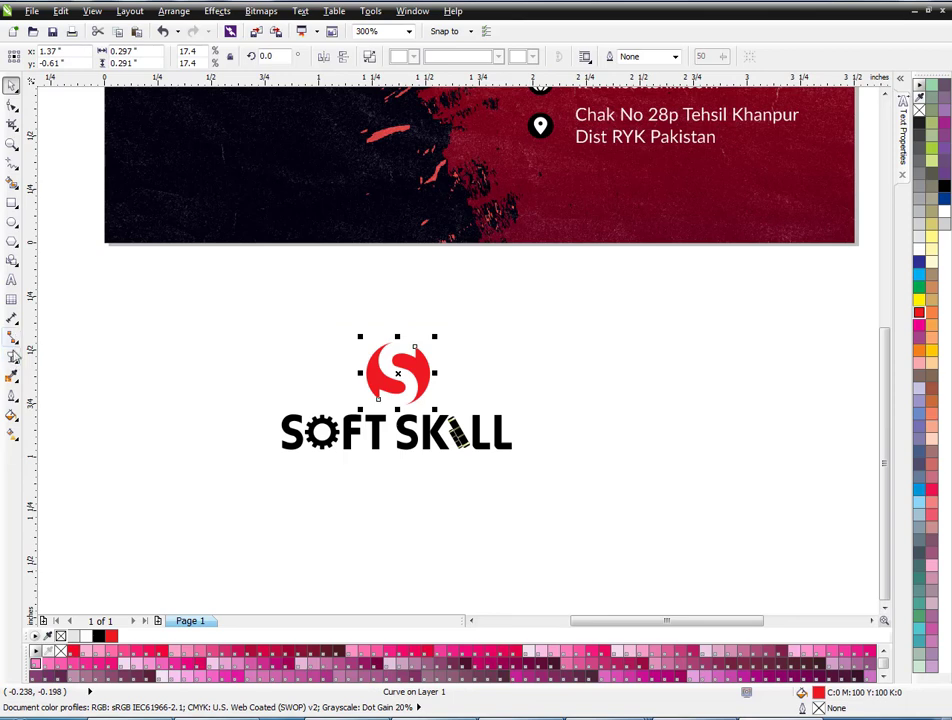
left_click(11, 375)
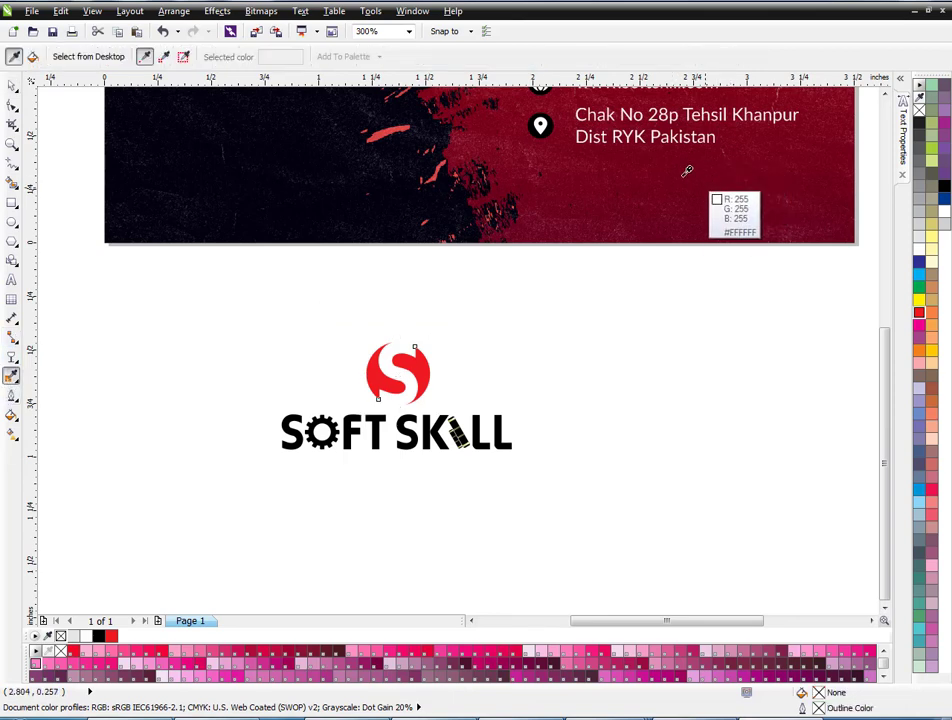
left_click(426, 376)
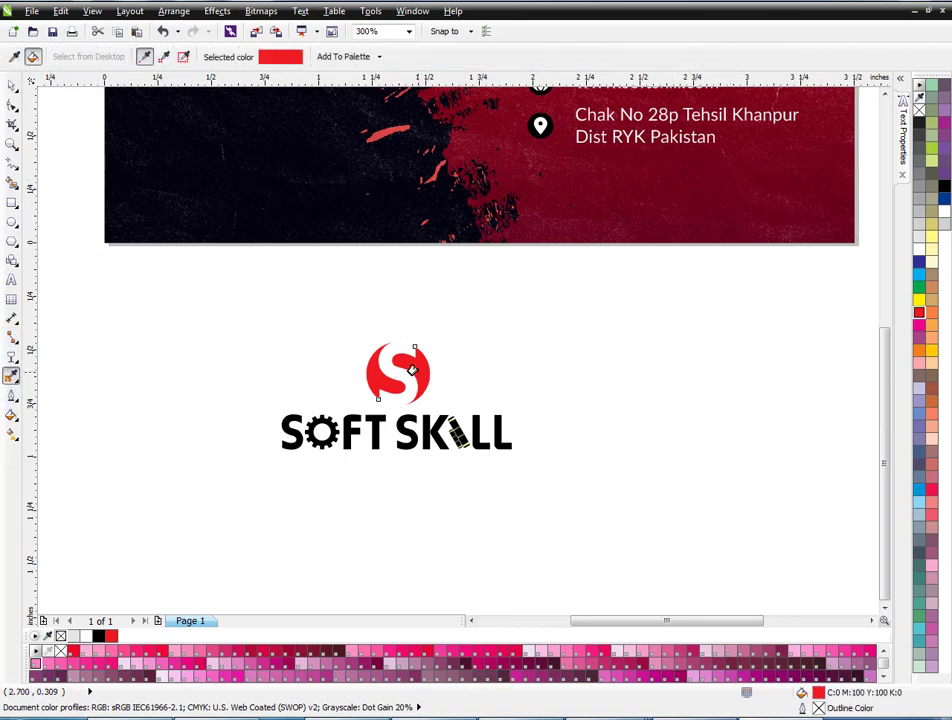
Make the logo's SOFT lettering white.
left_click(12, 86)
left_click(95, 245)
scroll(387, 378, "up", 1)
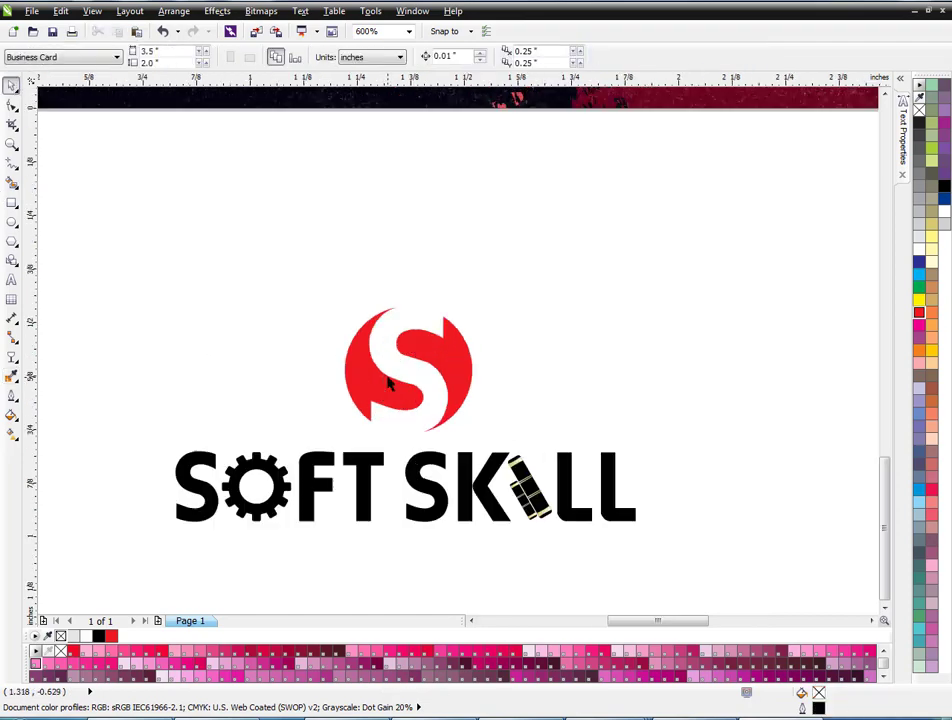
left_click(360, 460)
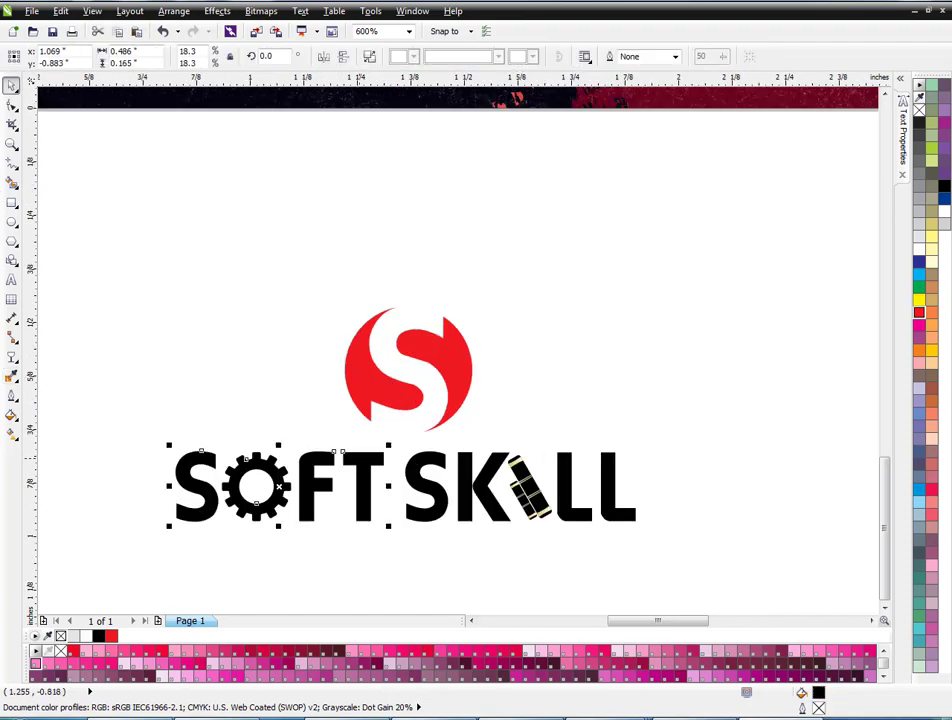
left_click(917, 250)
left_click(767, 319)
Fill the SKILL lettering, books graphic and S emblem dark red #A23234 via Uniform Fill.
scroll(600, 478, "up", 2)
scroll(535, 466, "down", 1)
left_click(487, 481)
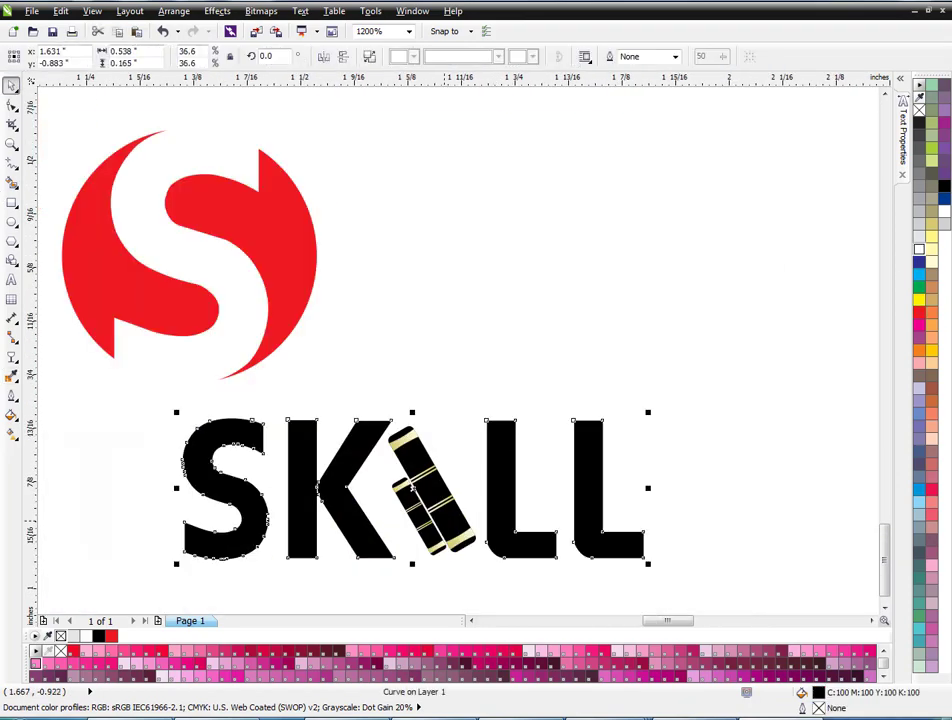
left_click(443, 521, "shift")
left_click(919, 313)
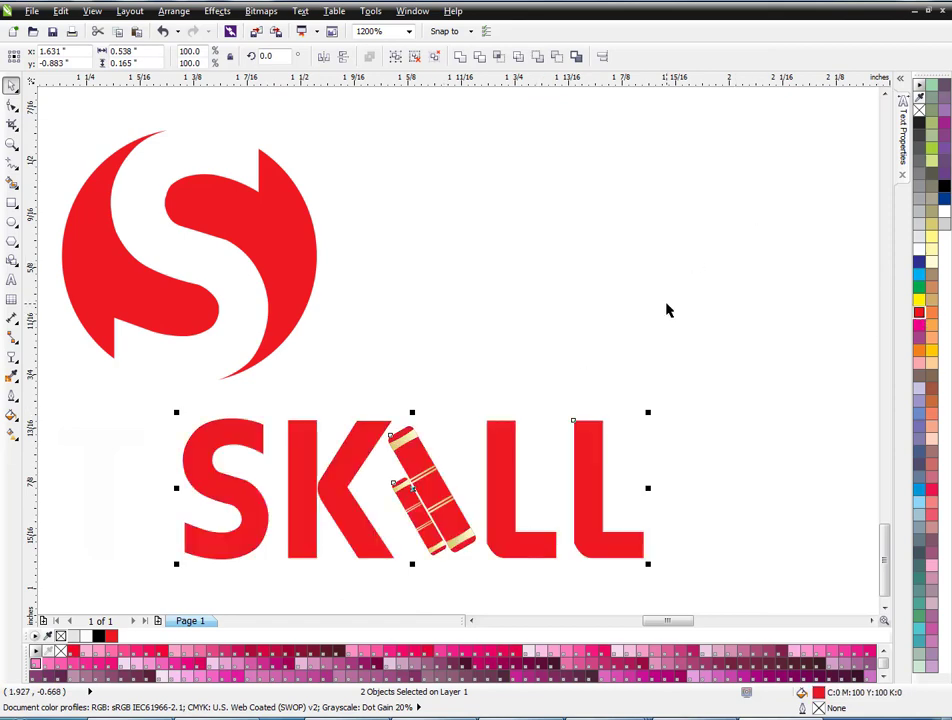
key("shift+F11")
left_click(265, 227)
left_click(377, 330)
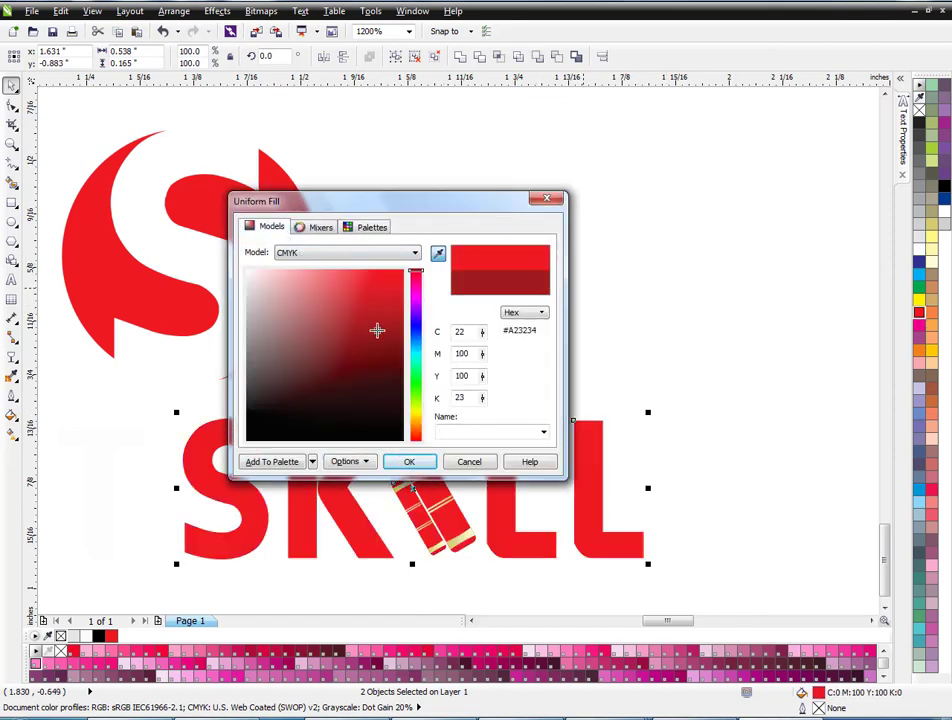
left_click(405, 462)
left_click(298, 290)
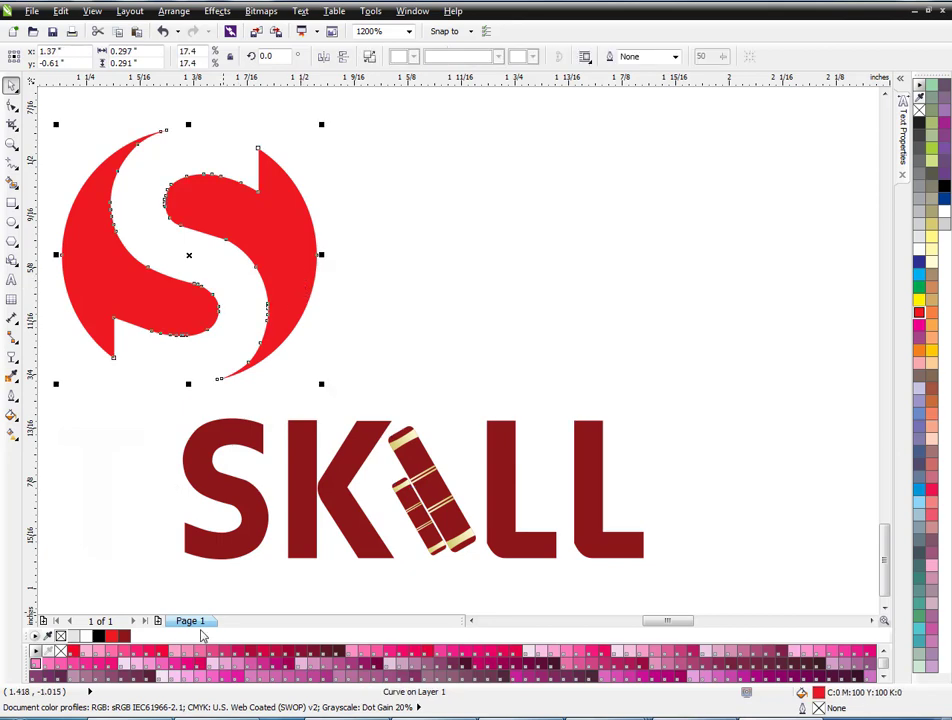
left_click(125, 636)
left_click(512, 378)
Move the whole logo onto the business card's dark upper left.
scroll(512, 378, "down", 1)
scroll(511, 376, "down", 1)
left_click_drag(676, 474, 281, 261)
scroll(396, 311, "down", 1)
left_click_drag(413, 314, 344, 131)
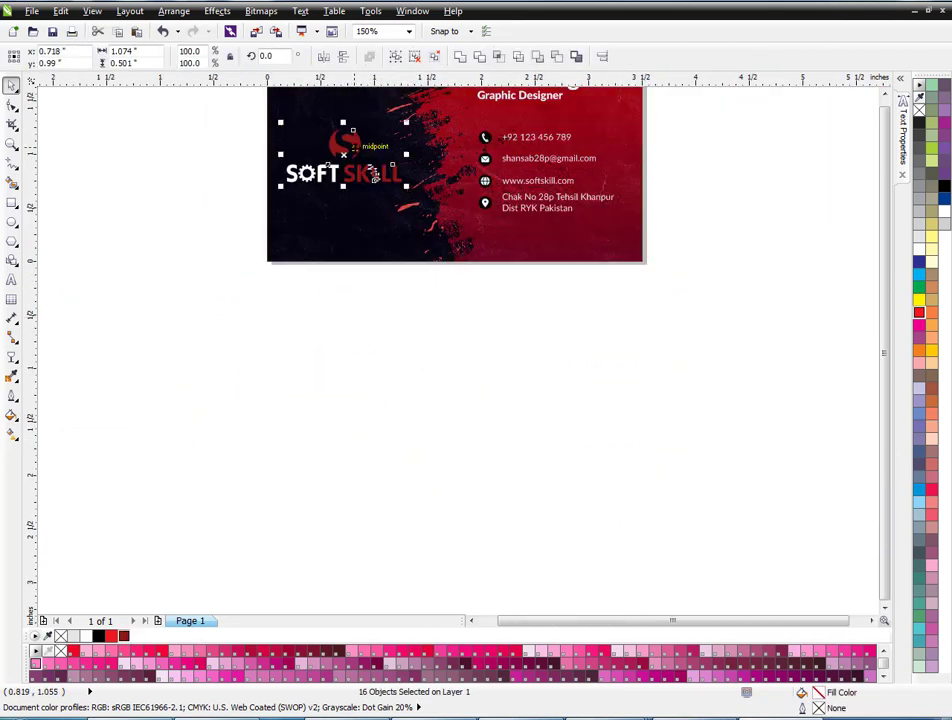
Apply the background's dark red to the S emblem and SKILL lettering with the eyedropper.
key("F4")
key("Escape")
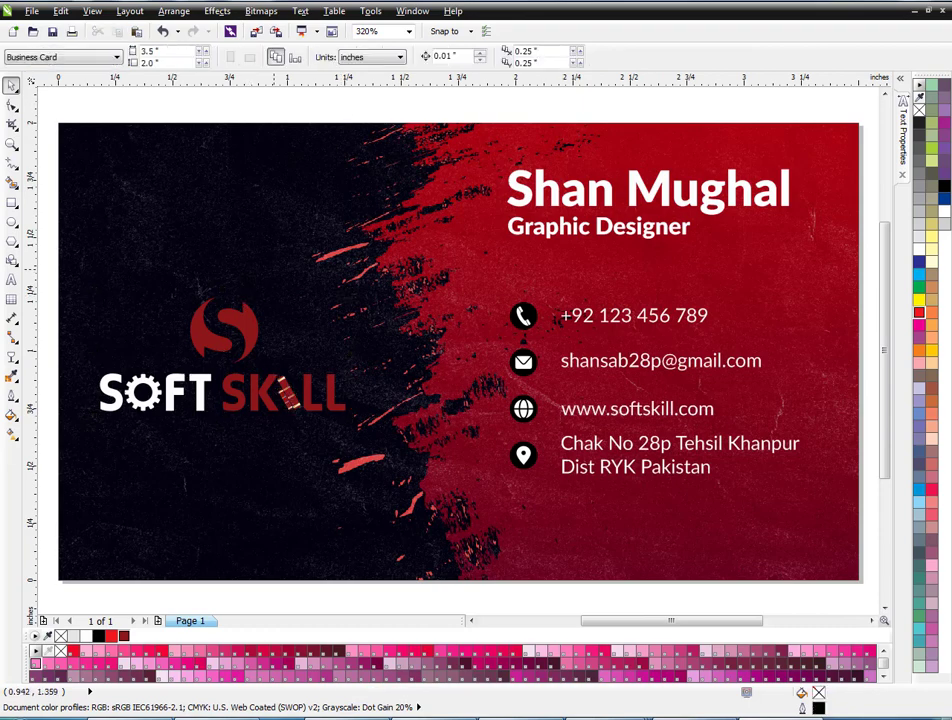
left_click(225, 328)
left_click(308, 388, "shift")
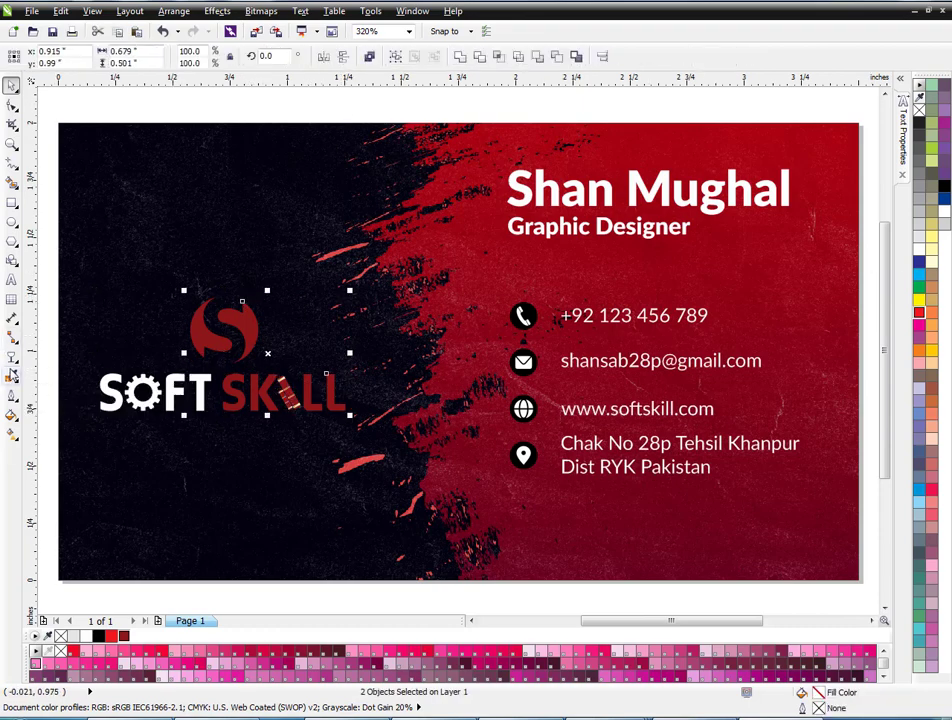
left_click(12, 375)
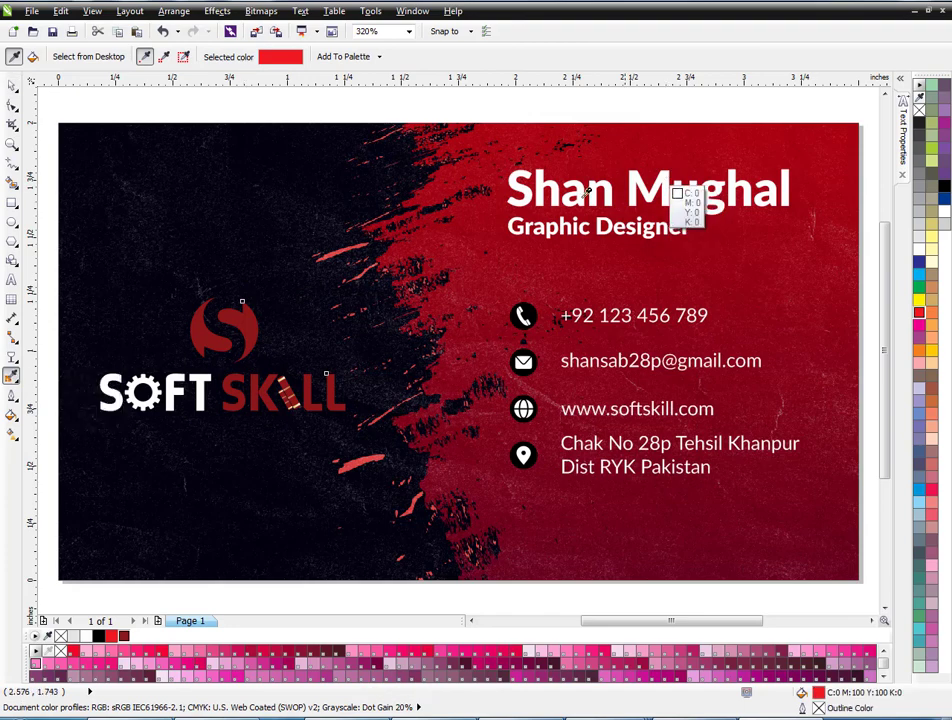
left_click(461, 230)
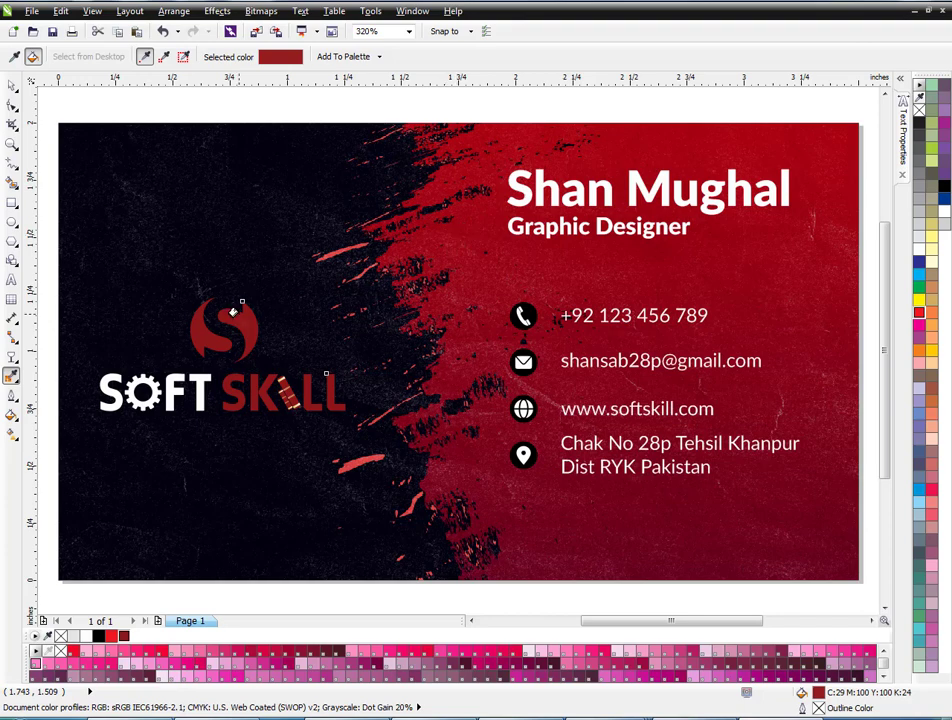
scroll(262, 413, "up", 2)
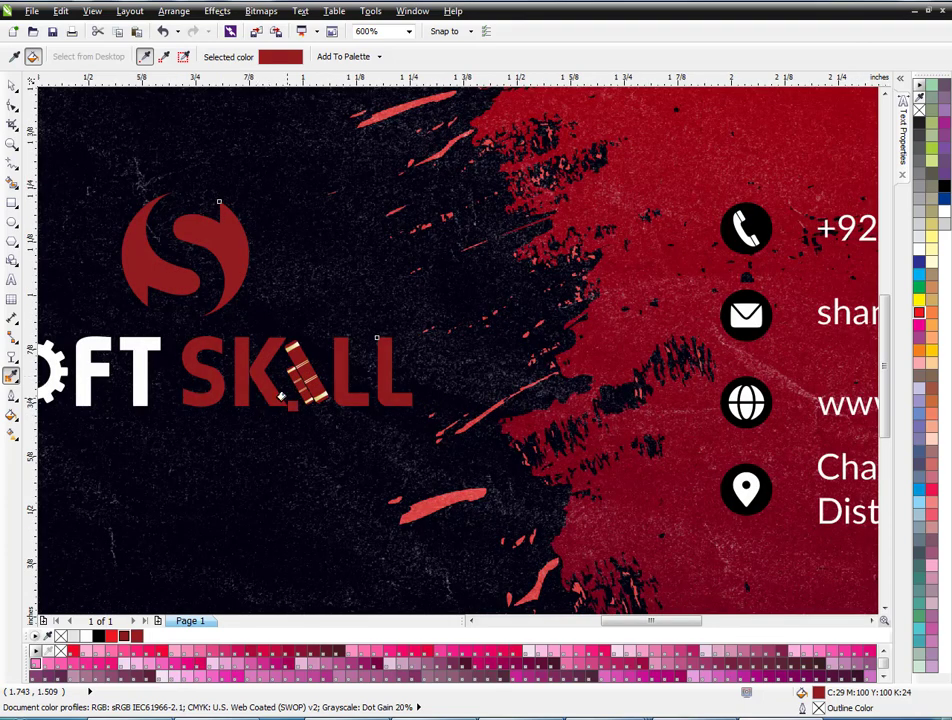
key("space")
Nudge the whole logo slightly up and right.
scroll(370, 314, "down", 2)
left_click_drag(85, 395, 523, 202)
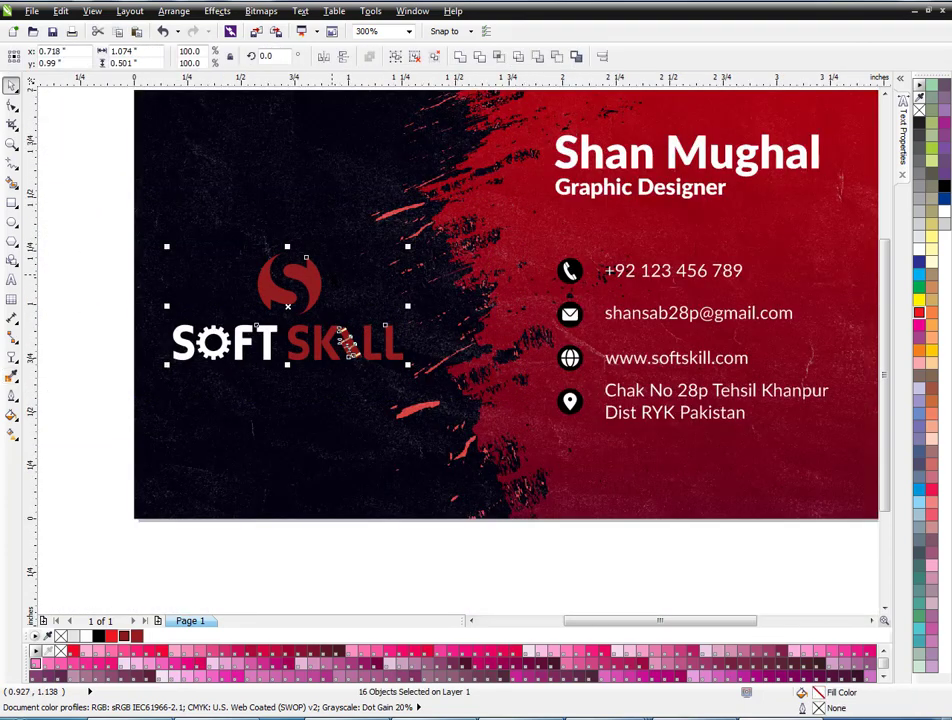
left_click_drag(310, 277, 313, 263)
left_click(97, 302)
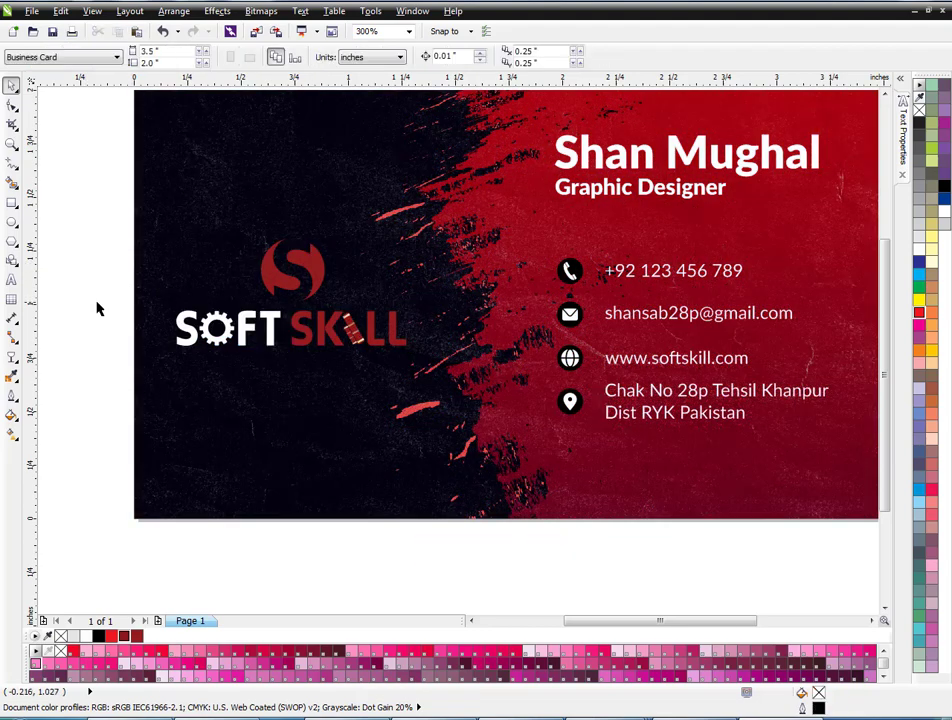
Make the S emblem, SKILL lettering and book icon white.
scroll(292, 303, "up", 1)
left_click(325, 264)
left_click(372, 332, "shift")
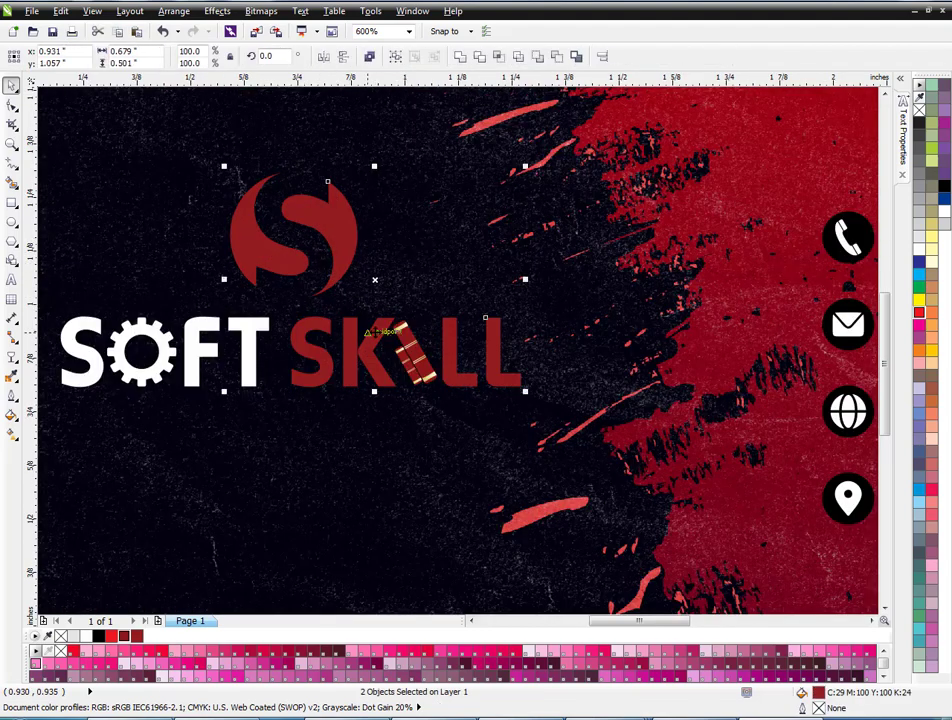
left_click(920, 252)
scroll(346, 334, "up", 1)
scroll(346, 334, "up", 1)
left_click(463, 362)
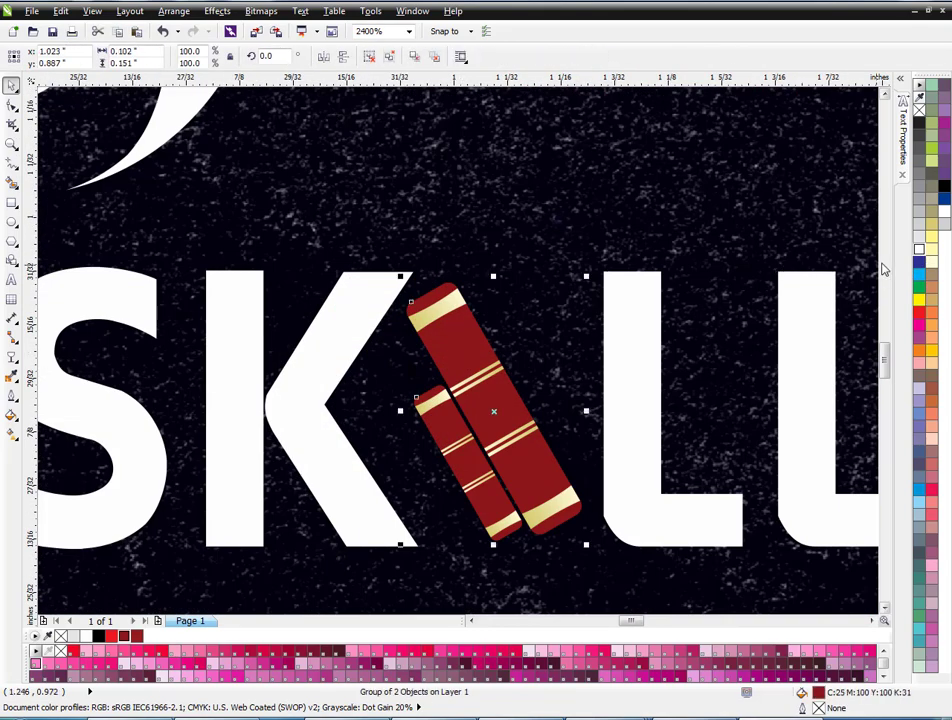
left_click(920, 250)
scroll(452, 357, "down", 3)
left_click(108, 412)
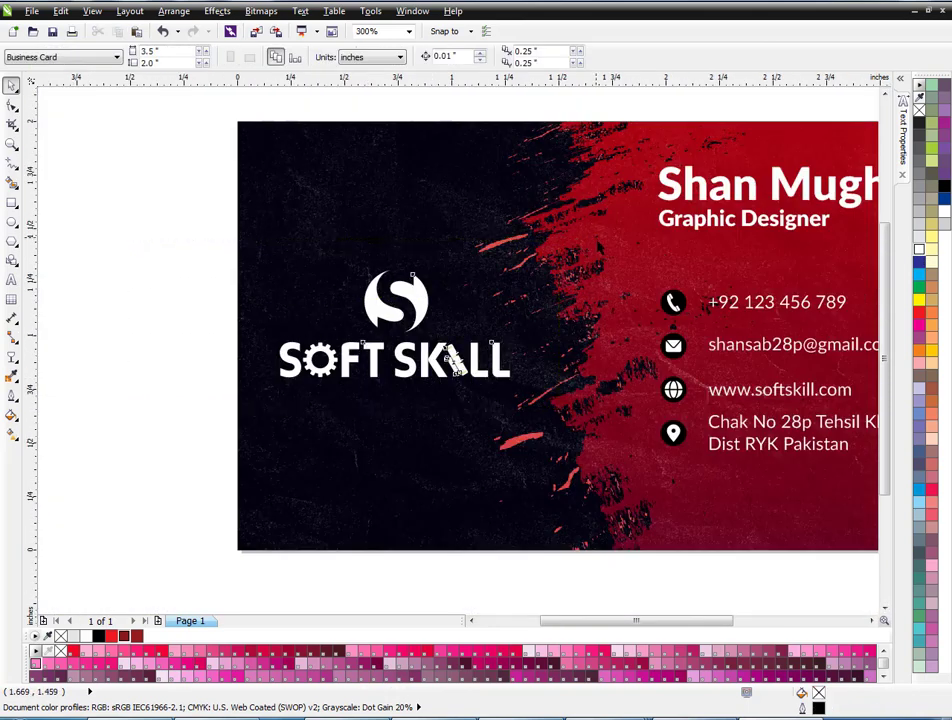
Group the logo pieces and centre the group vertically on the card.
left_click_drag(108, 412, 597, 240)
key("ctrl+g")
left_click(327, 259, "shift")
key("c")
left_click(196, 444)
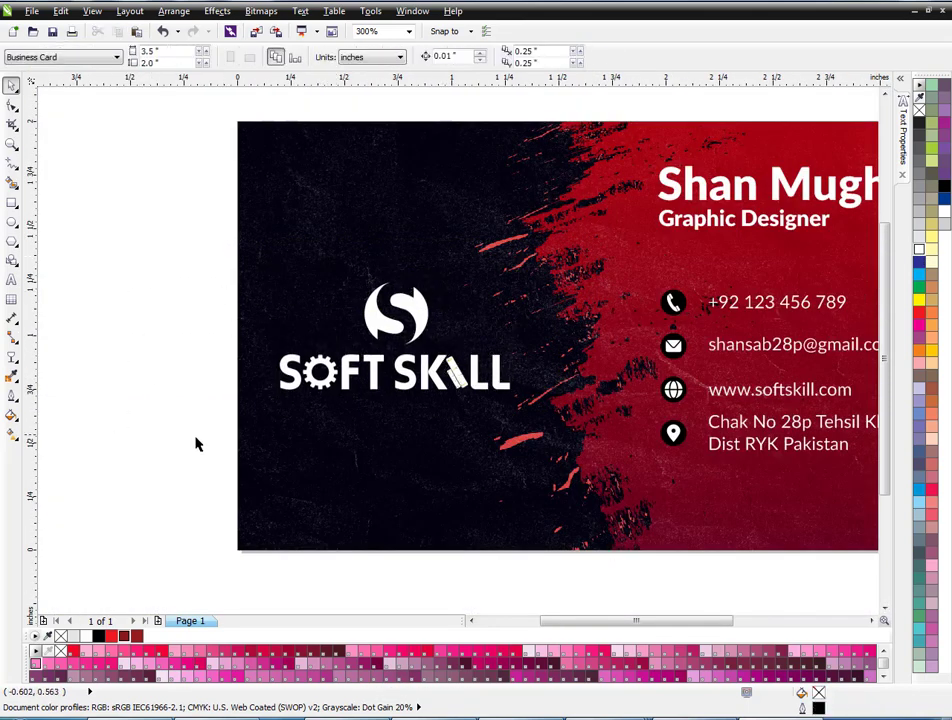
Enlarge the logo group slightly from its centre.
left_click(455, 378)
left_click_drag(514, 394, 521, 398)
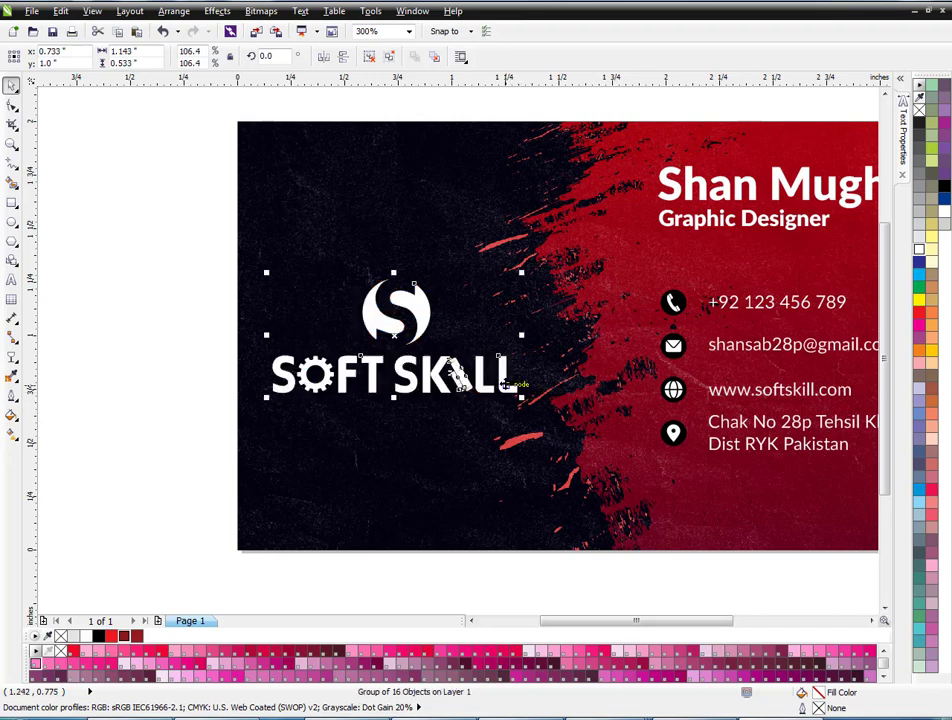
left_click(503, 381, "ctrl")
scroll(324, 366, "down", 1)
left_click(197, 390)
Stretch the grunge background bitmap wider to the right inside the card's PowerClip.
double_click(558, 429)
left_click(557, 430)
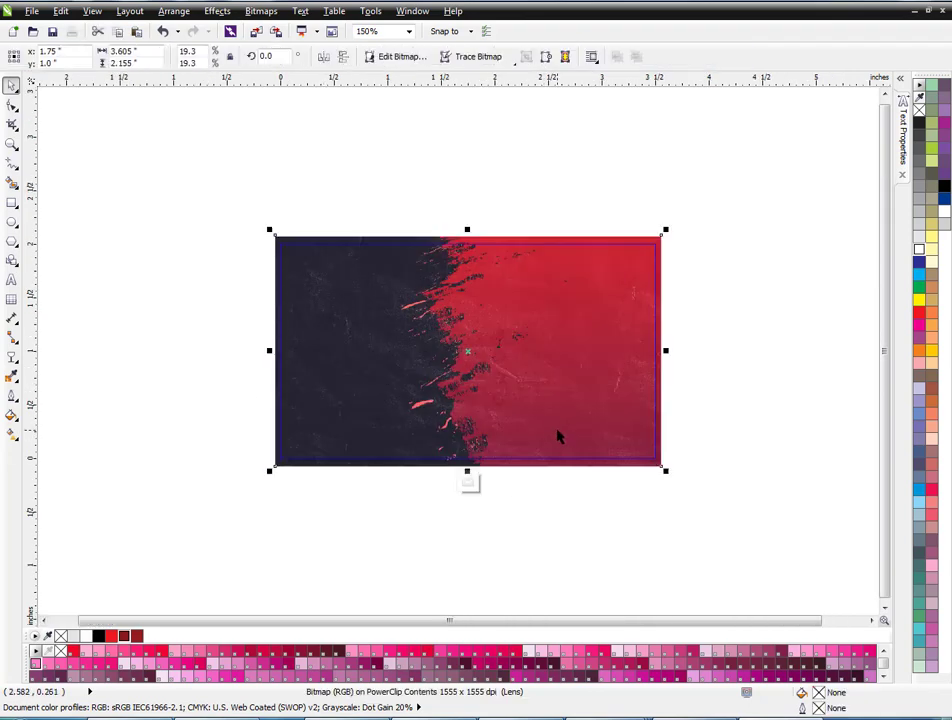
left_click_drag(669, 351, 697, 351)
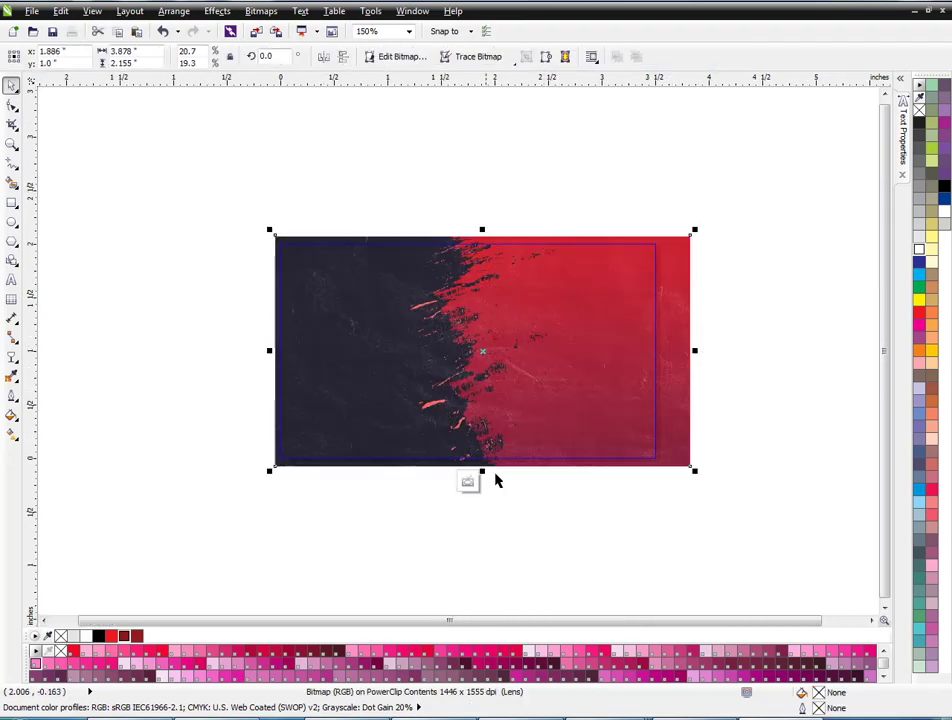
left_click(471, 484)
left_click(489, 512)
Nudge the logo group slightly right and up.
scroll(543, 357, "right", 1)
left_click_drag(623, 219, 346, 453)
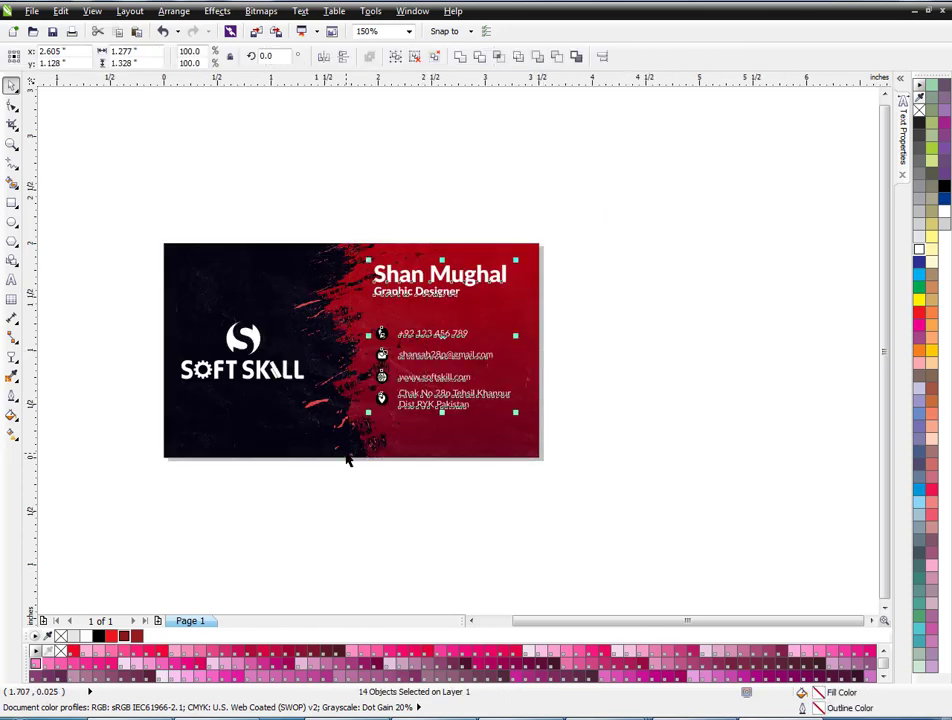
left_click(240, 517)
left_click_drag(87, 465, 334, 285)
key("Right")
key("Up")
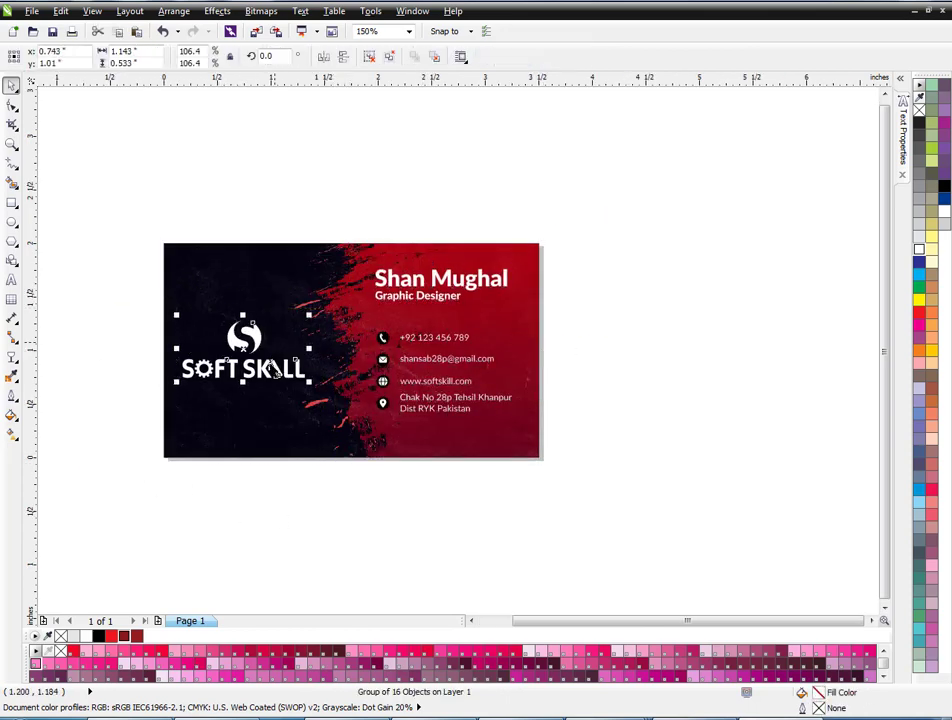
left_click(233, 523)
Drag a copy of the whole card downward.
left_click_drag(42, 531, 610, 251)
scroll(526, 200, "down", 2)
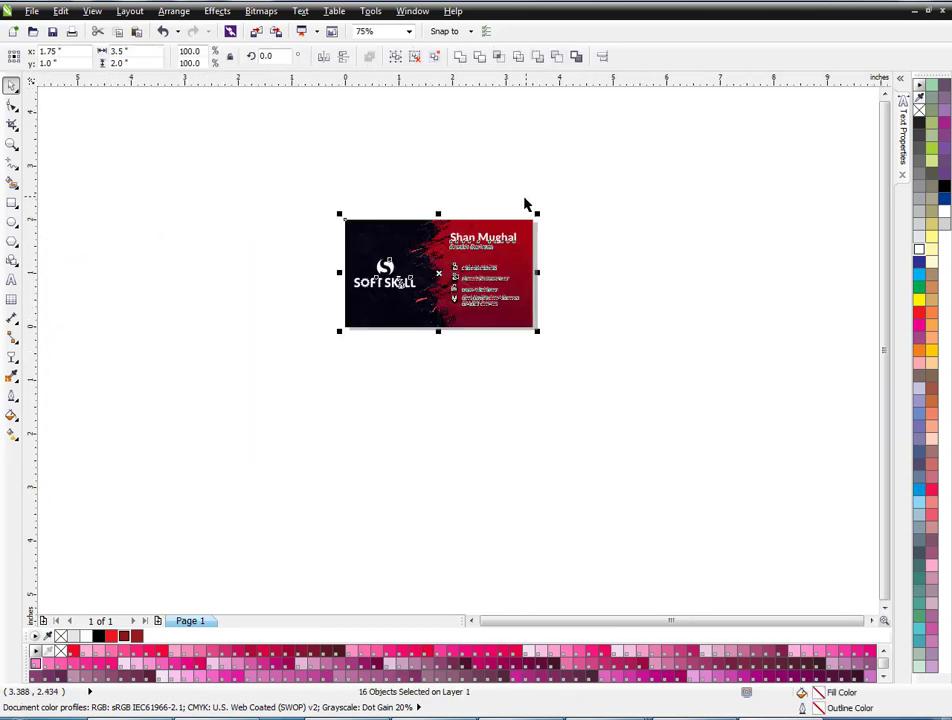
left_click_drag(478, 245, 477, 365)
Drop the card copy below the original and delete its text and icons.
right_click(478, 362)
left_click(643, 295)
scroll(522, 398, "up", 1)
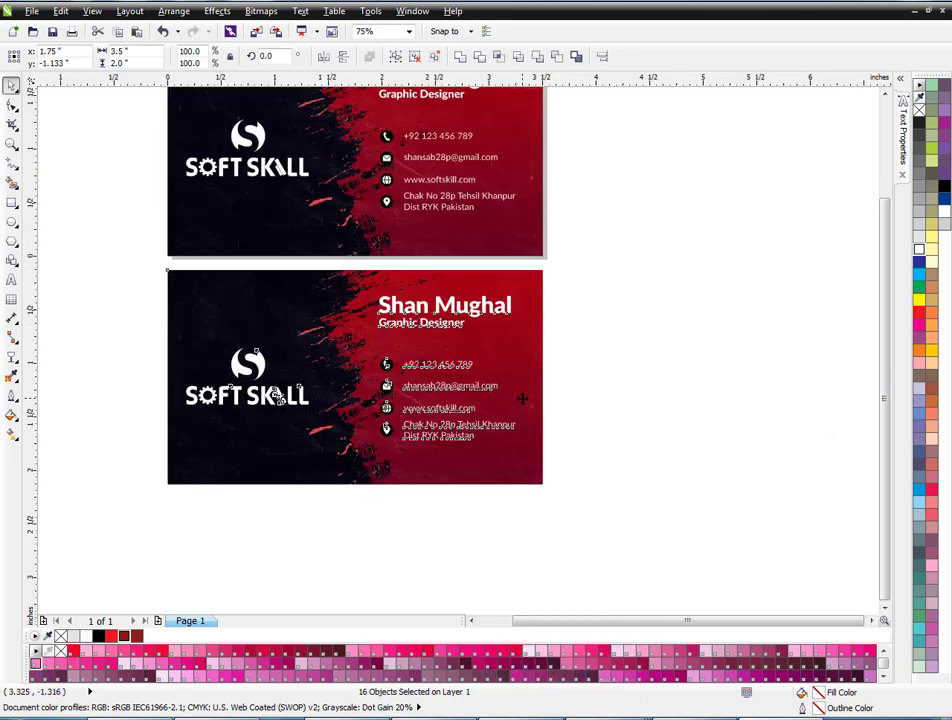
left_click(603, 511)
left_click_drag(603, 511, 357, 270)
key("Delete")
Mirror the back card's background horizontally so red sits on the left.
left_click(400, 326)
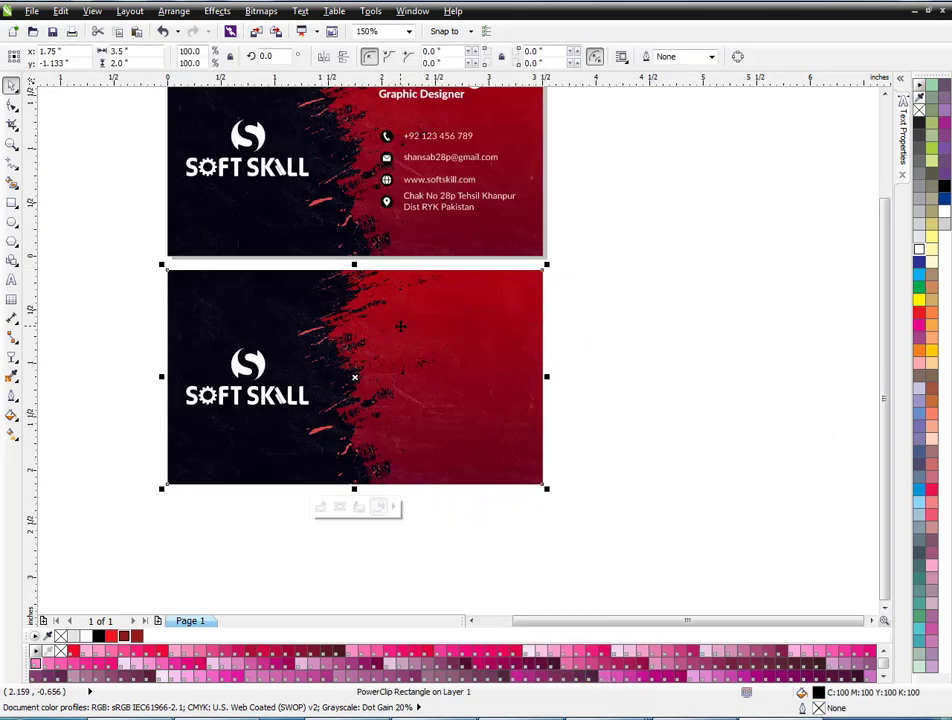
left_click(324, 52)
key("Escape")
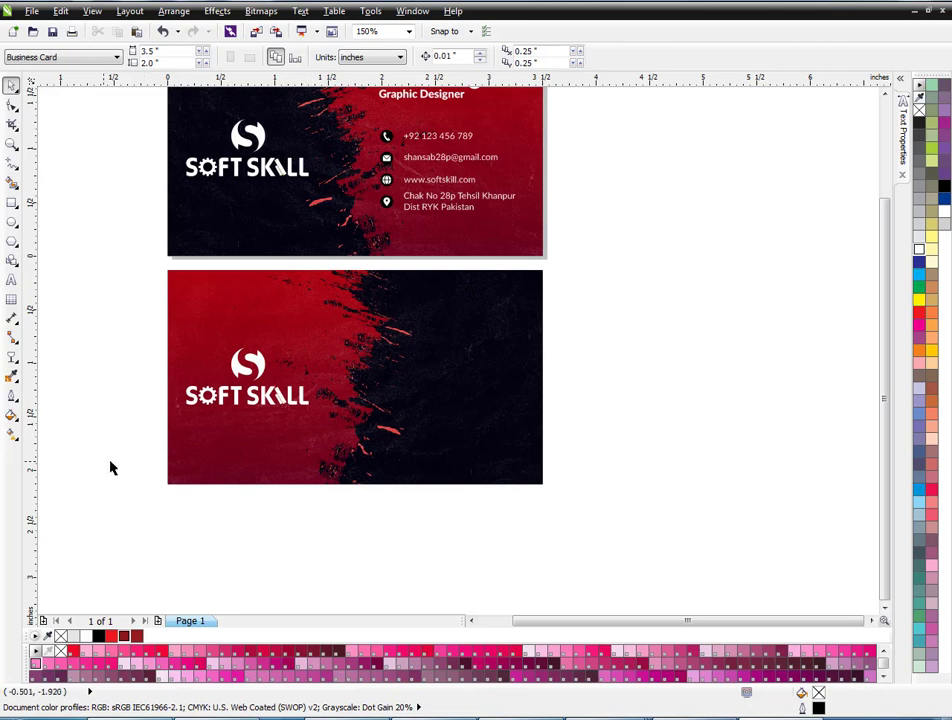
Enlarge the back card's logo slightly from its centre.
left_click(303, 394)
scroll(304, 394, "up", 1)
left_click_drag(316, 417, 331, 425)
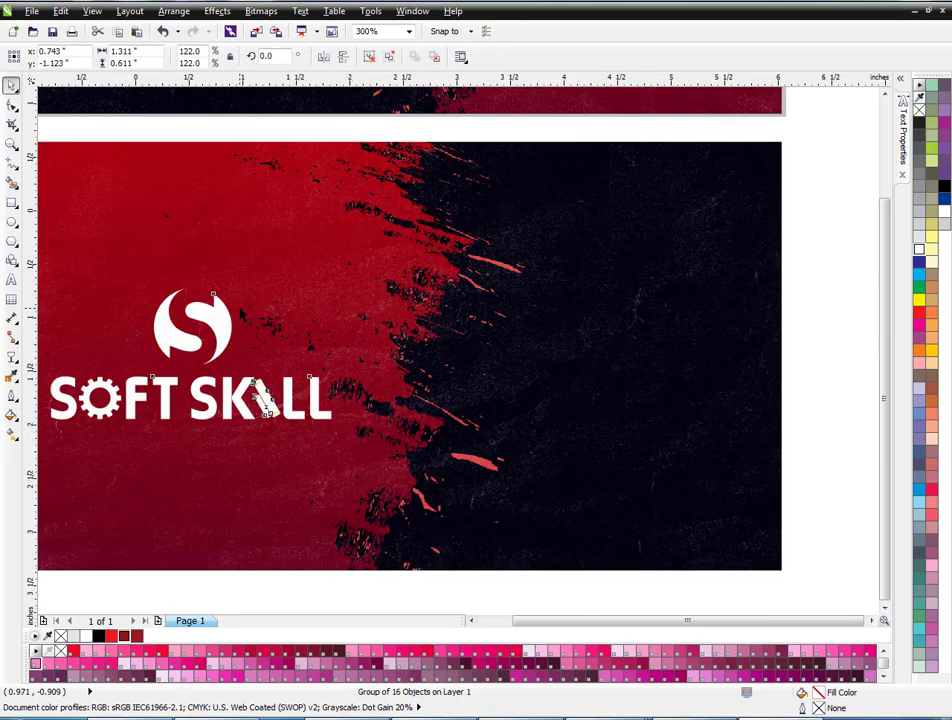
scroll(241, 313, "down", 1)
key("Escape")
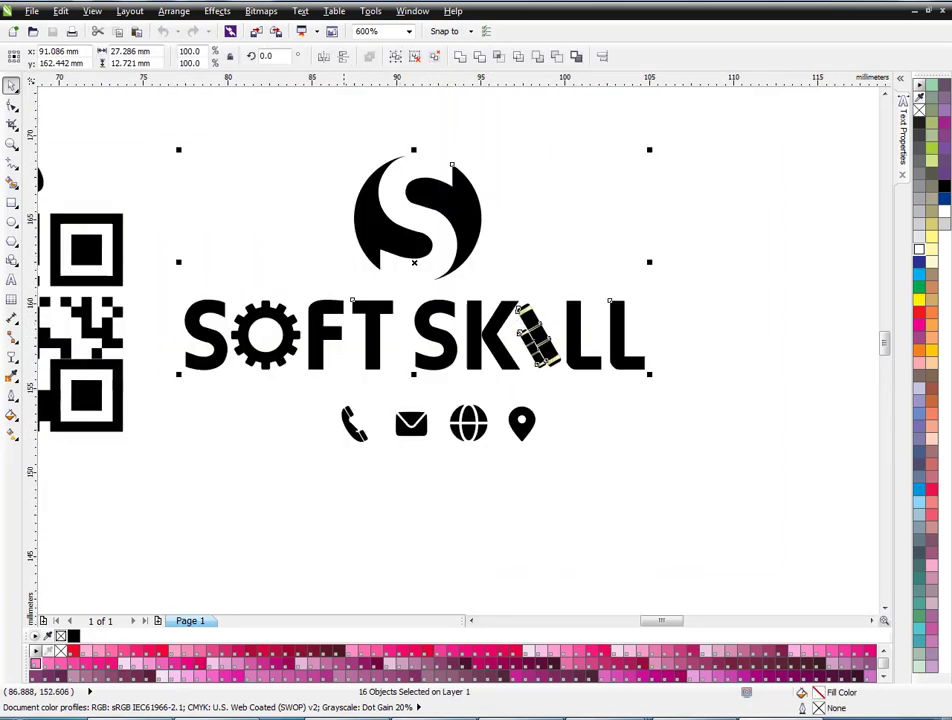
Group the QR code pieces and place the code on the back card's dark half.
scroll(446, 358, "down", 1)
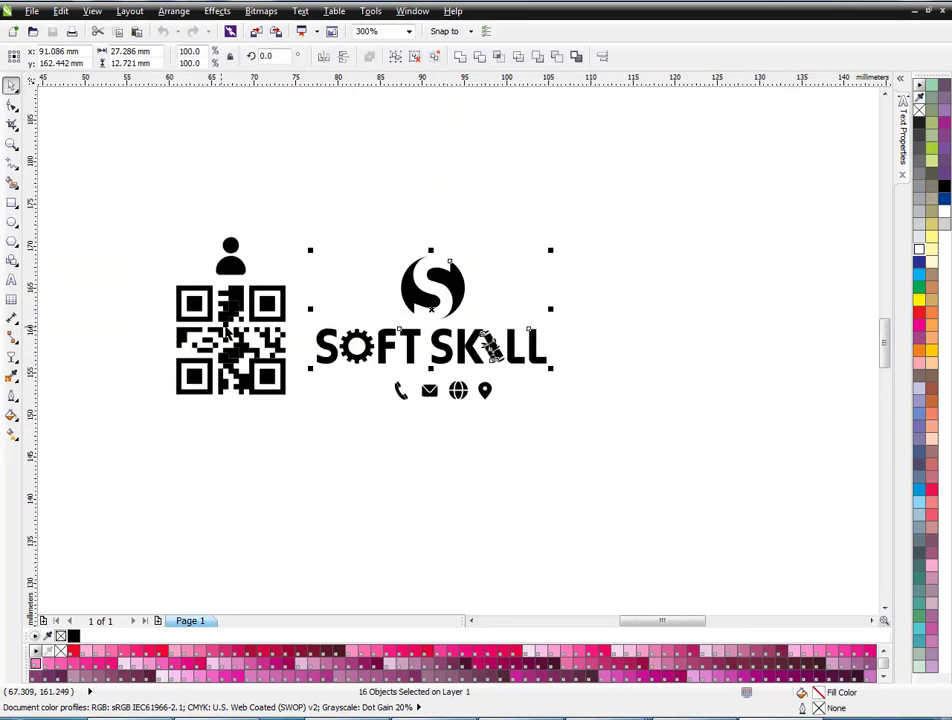
left_click_drag(130, 465, 300, 271)
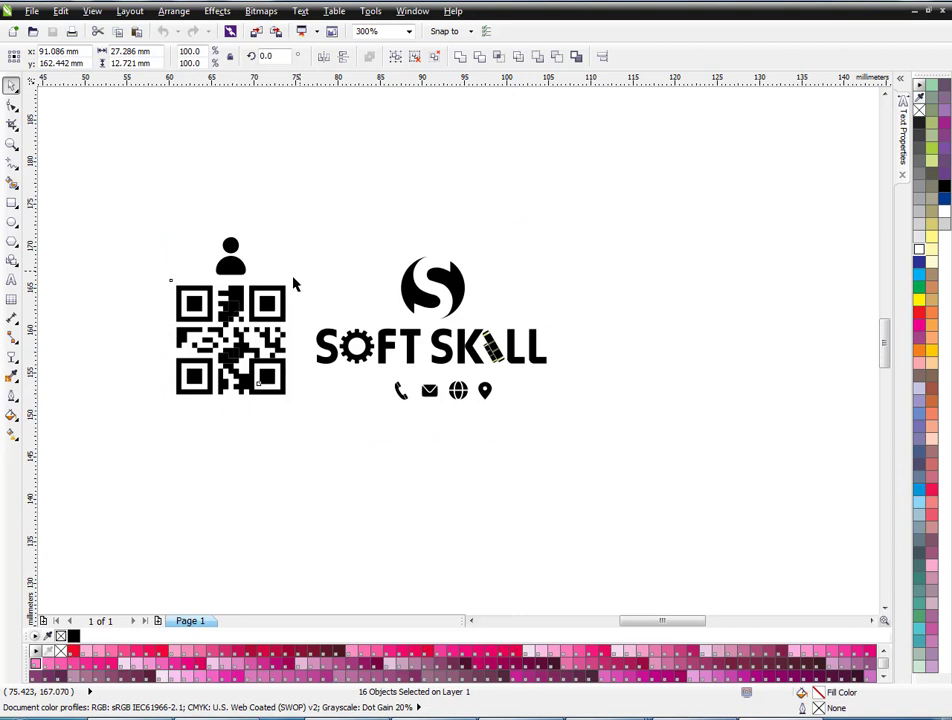
key("ctrl+g")
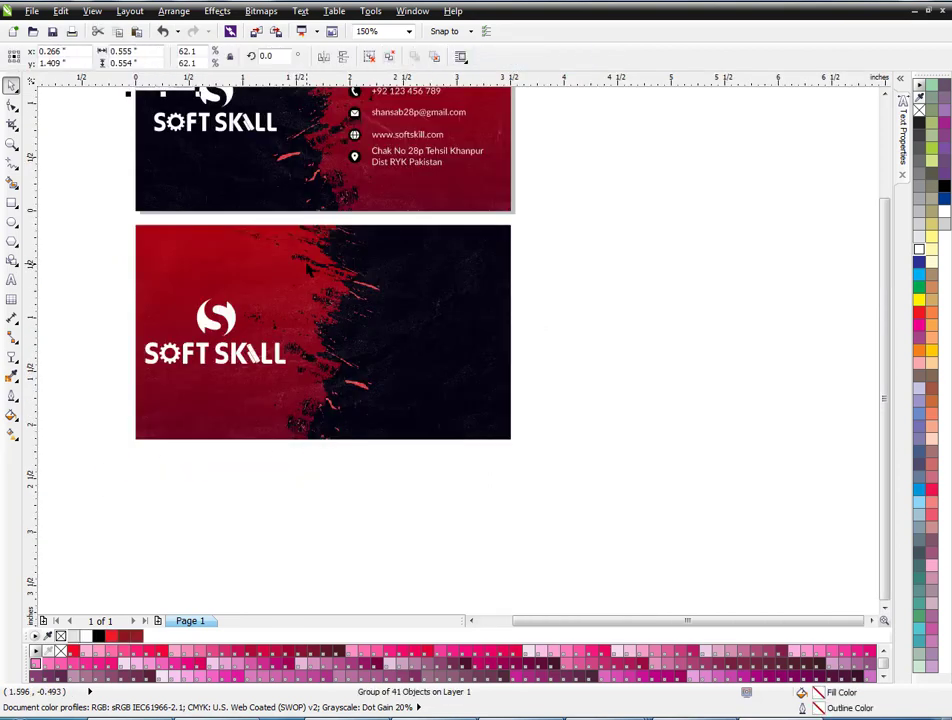
key("p")
left_click_drag(331, 121, 445, 348)
Centre the QR code vertically on the back card.
scroll(489, 378, "up", 1)
scroll(450, 394, "down", 1)
left_click(361, 375, "shift")
key("e")
left_click(578, 383)
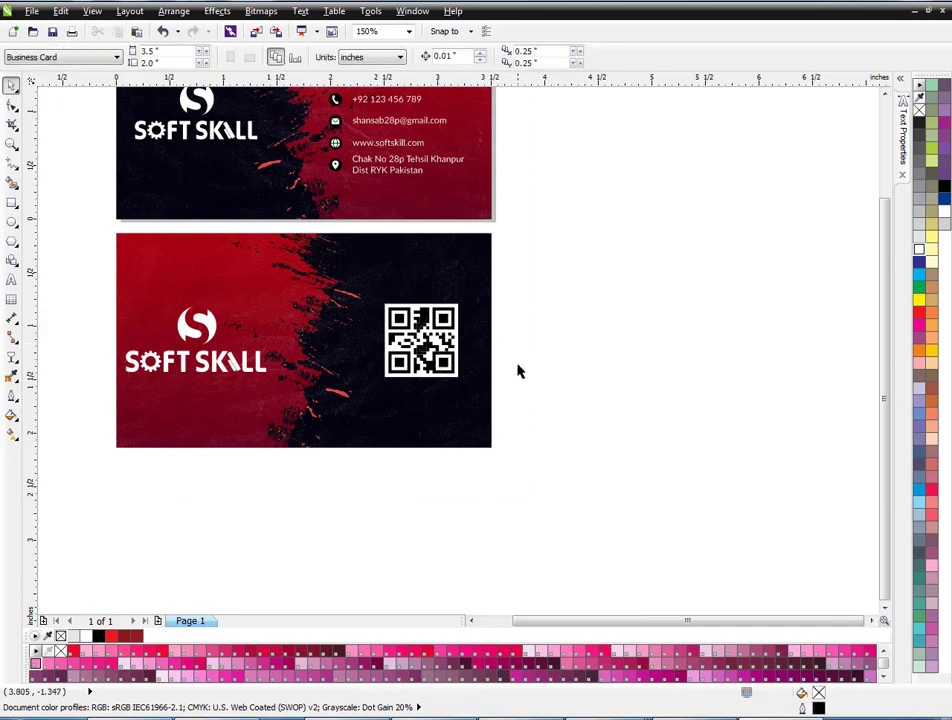
Move the back card up beneath the front card and fit both cards in view.
key("F4")
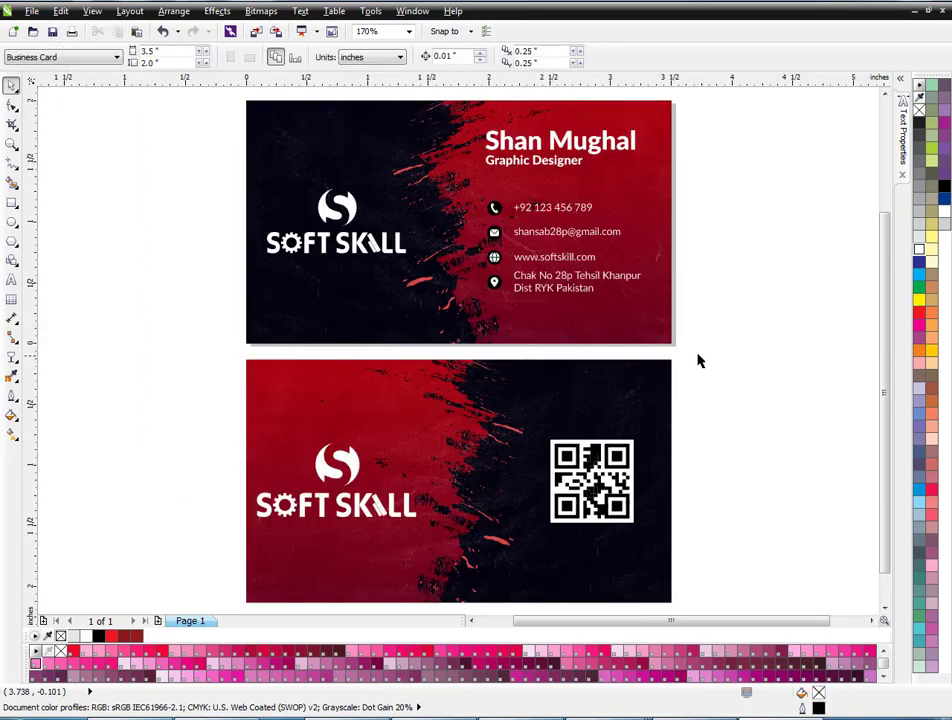
scroll(699, 361, "down", 2)
left_click_drag(703, 304, 221, 570)
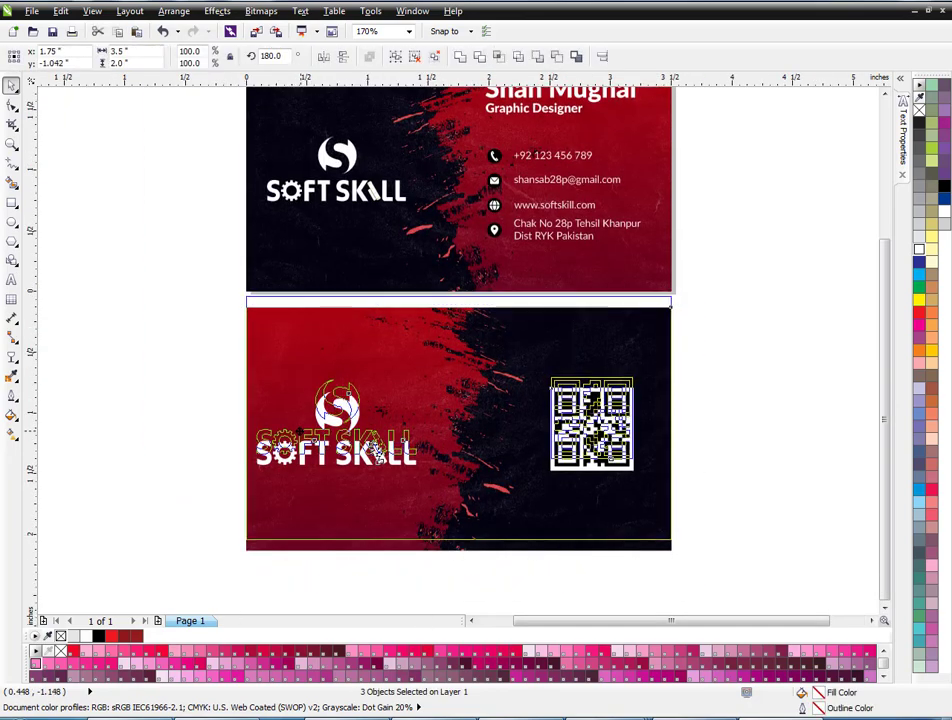
left_click_drag(380, 455, 382, 452)
key("F4")
left_click(733, 249)
right_click(738, 247)
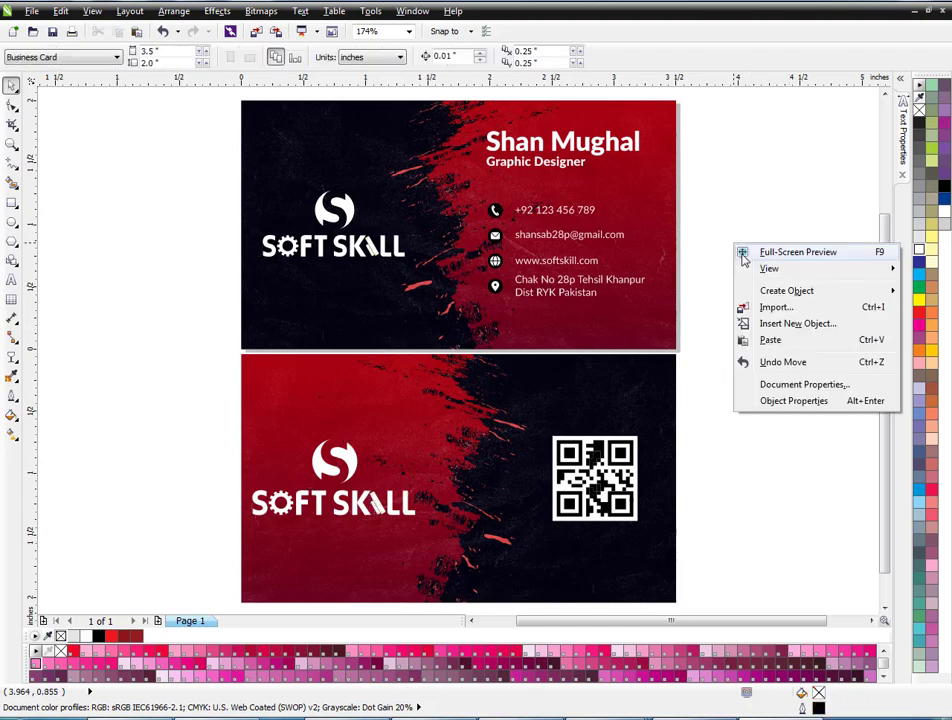